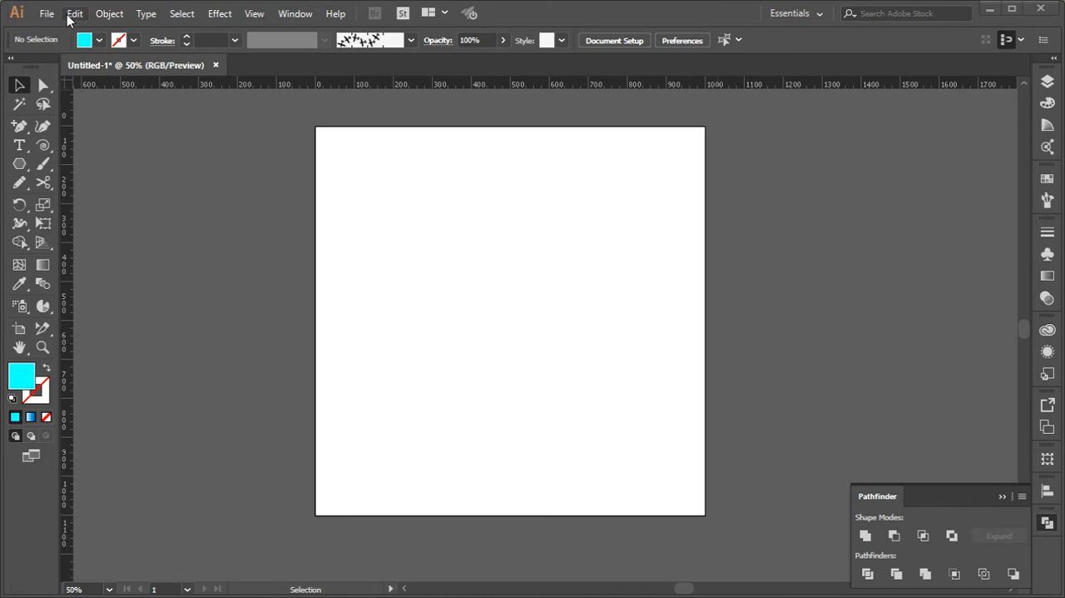
click(71, 14)
mouse_move(113, 15)
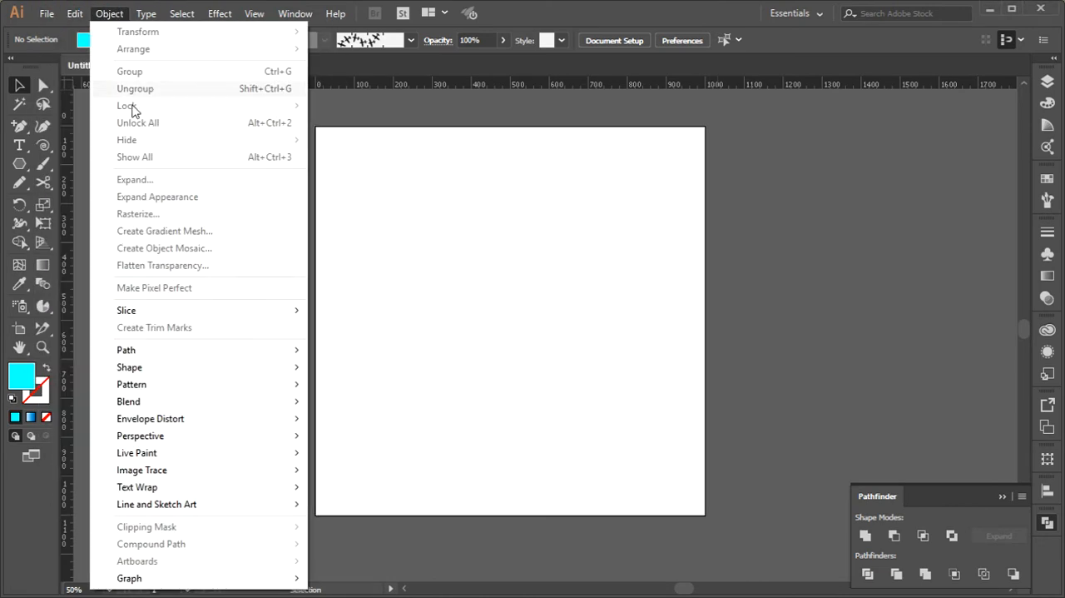
mouse_move(166, 391)
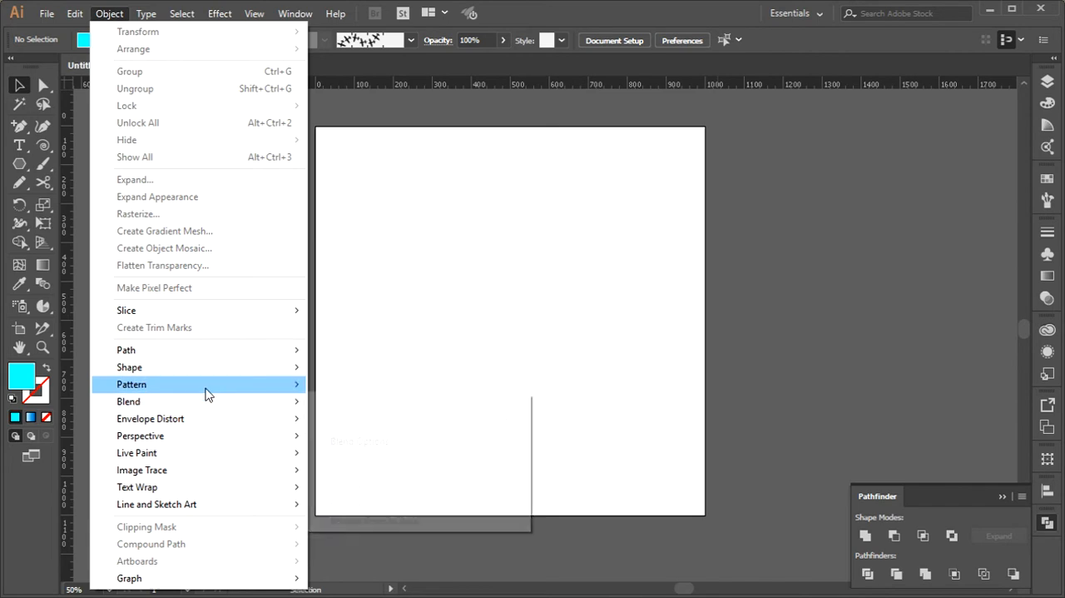
click(388, 253)
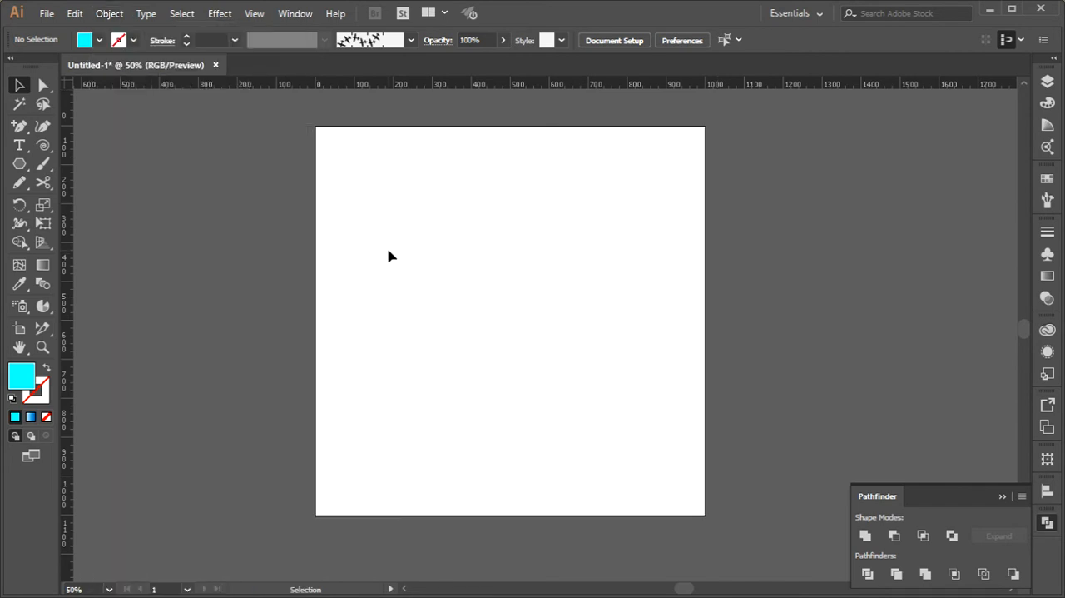
Hide the Pathfinder options and open the Flowers symbol library
click(1048, 522)
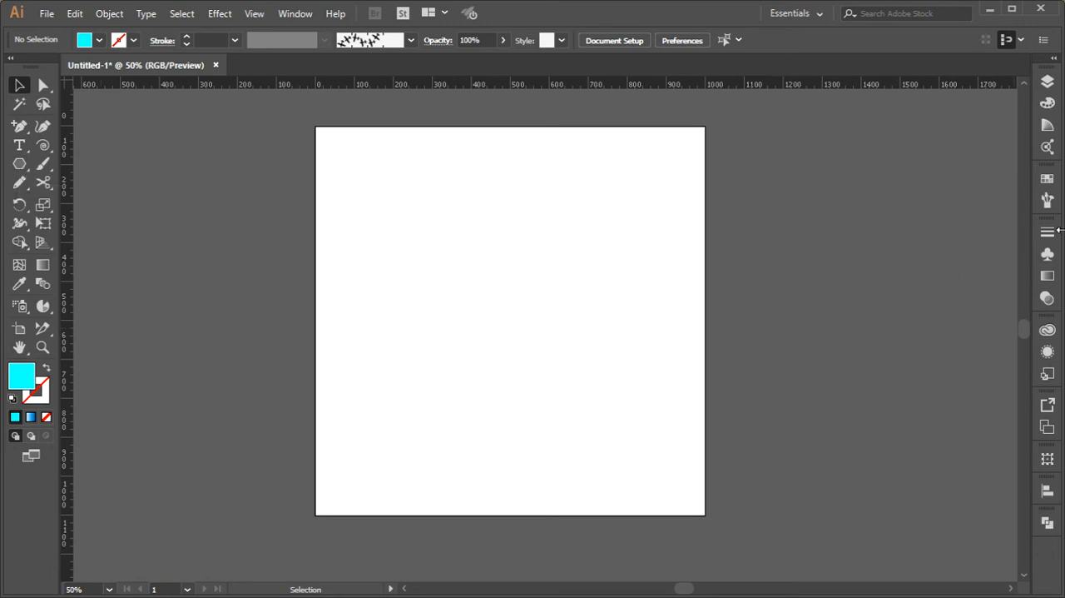
click(1049, 255)
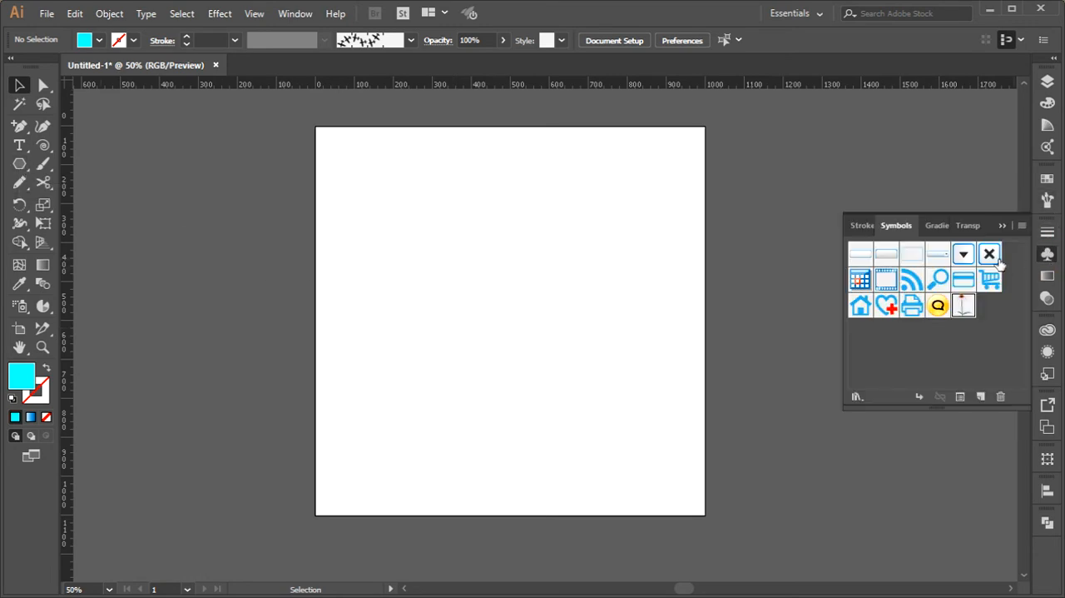
click(858, 397)
click(954, 241)
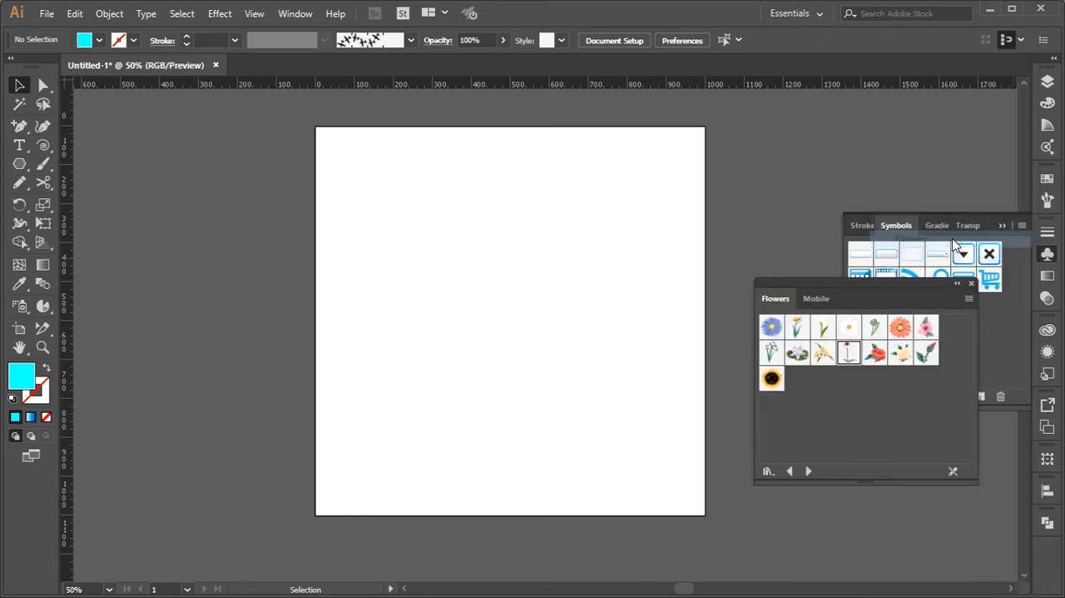
Place one Gerbera, one Aster and one Sunflower symbol apart on the artboard and close the flower library
drag(903, 331, 423, 265)
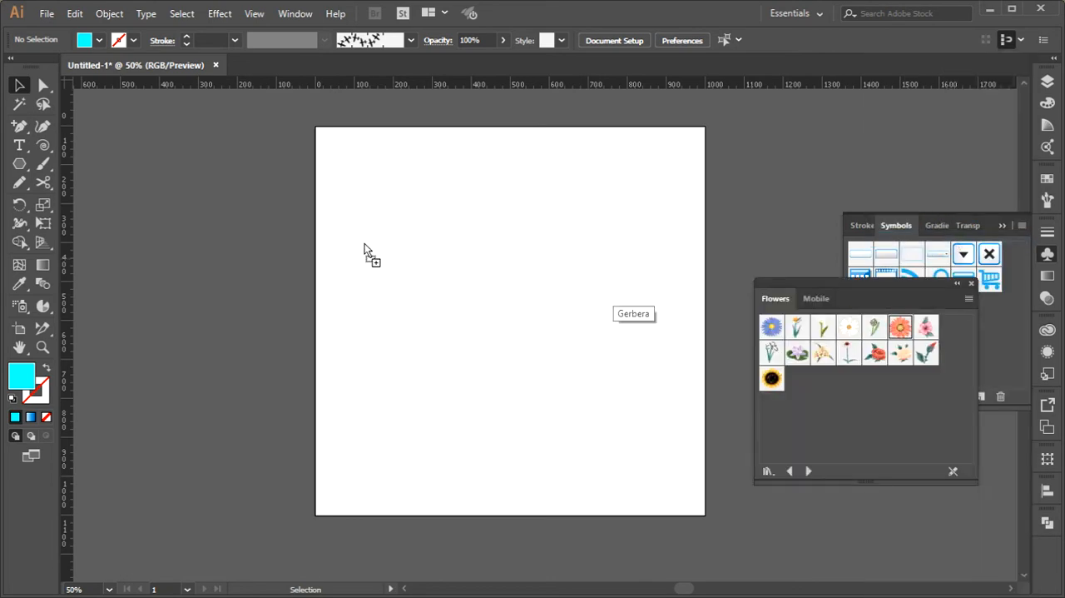
drag(364, 244, 364, 244)
drag(772, 326, 550, 215)
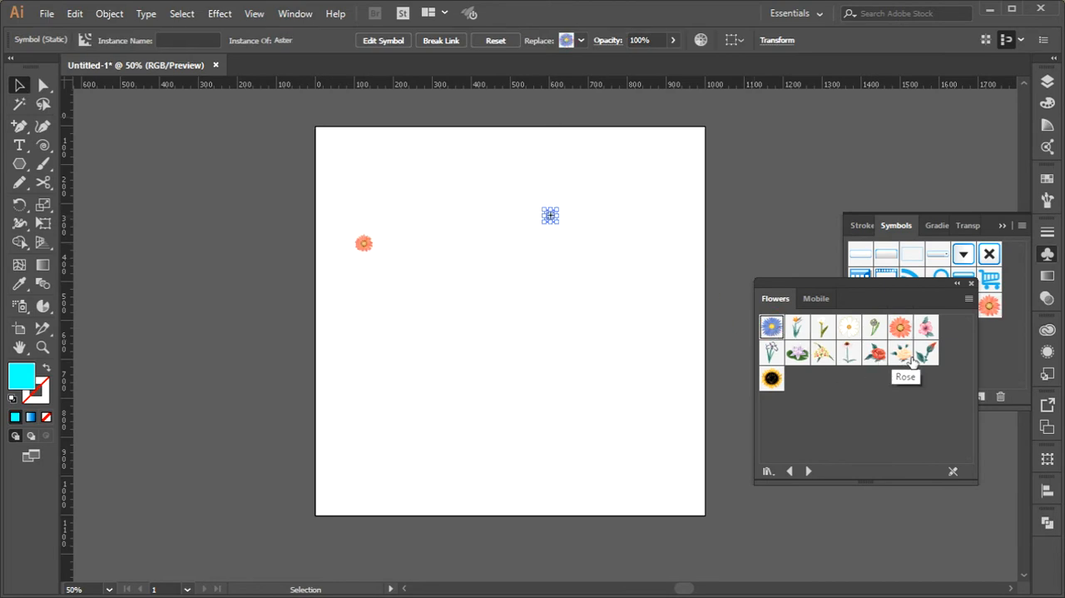
click(772, 380)
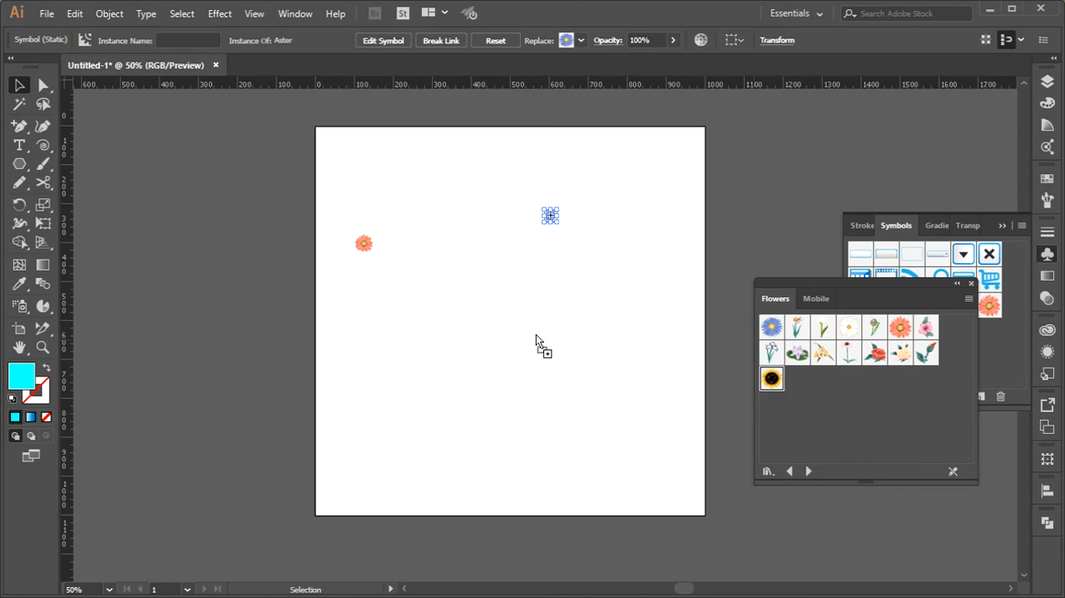
drag(537, 335, 535, 334)
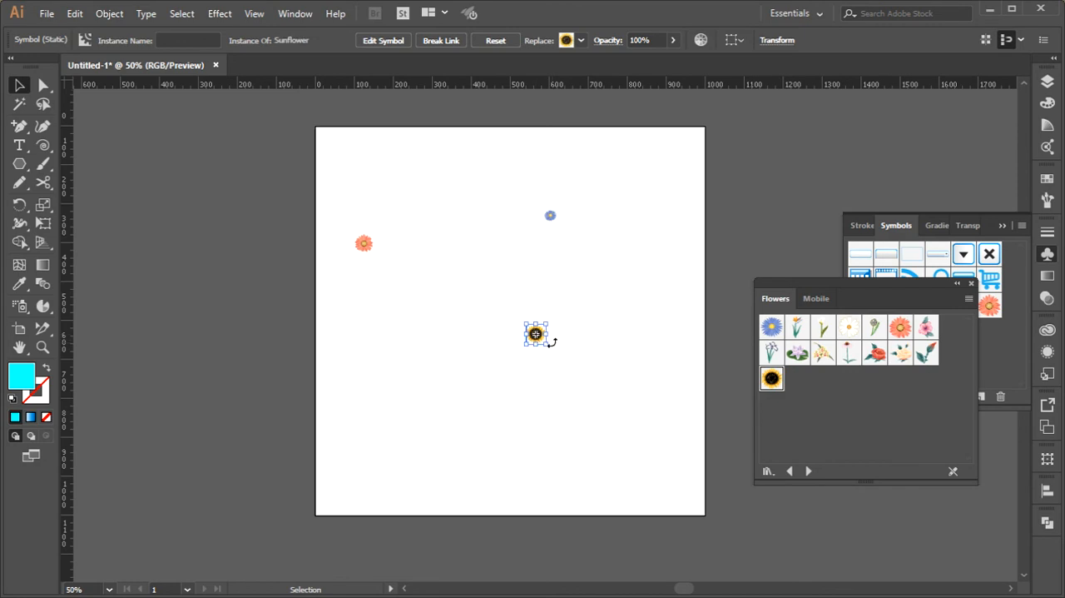
click(971, 284)
Break the symbol links of the Aster, Gerbera and Sunflower so they become editable artwork
click(549, 220)
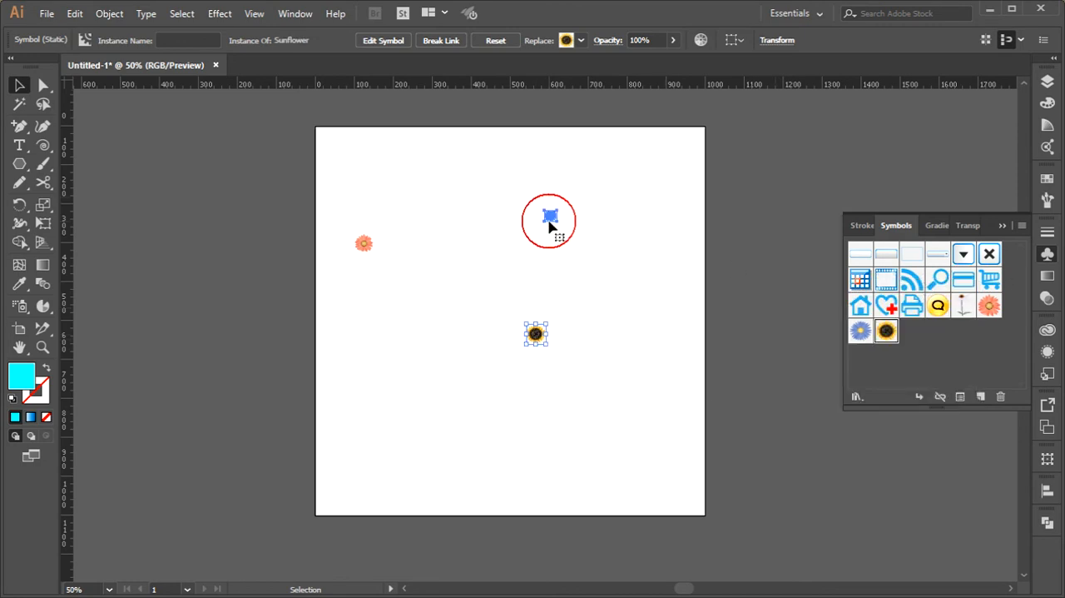
click(443, 42)
click(371, 245)
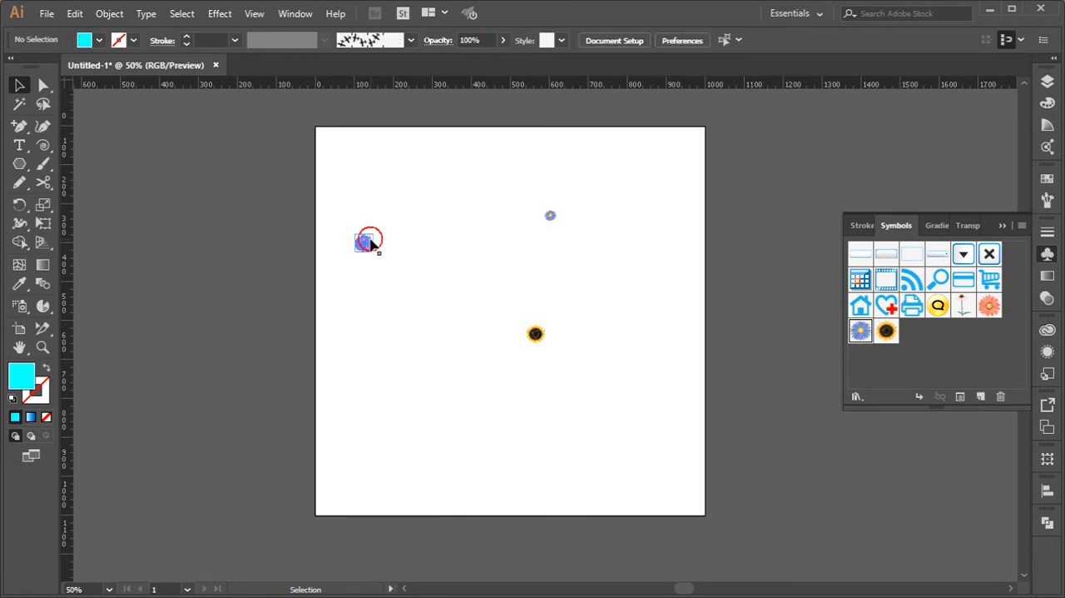
click(443, 45)
click(535, 334)
click(443, 42)
click(605, 263)
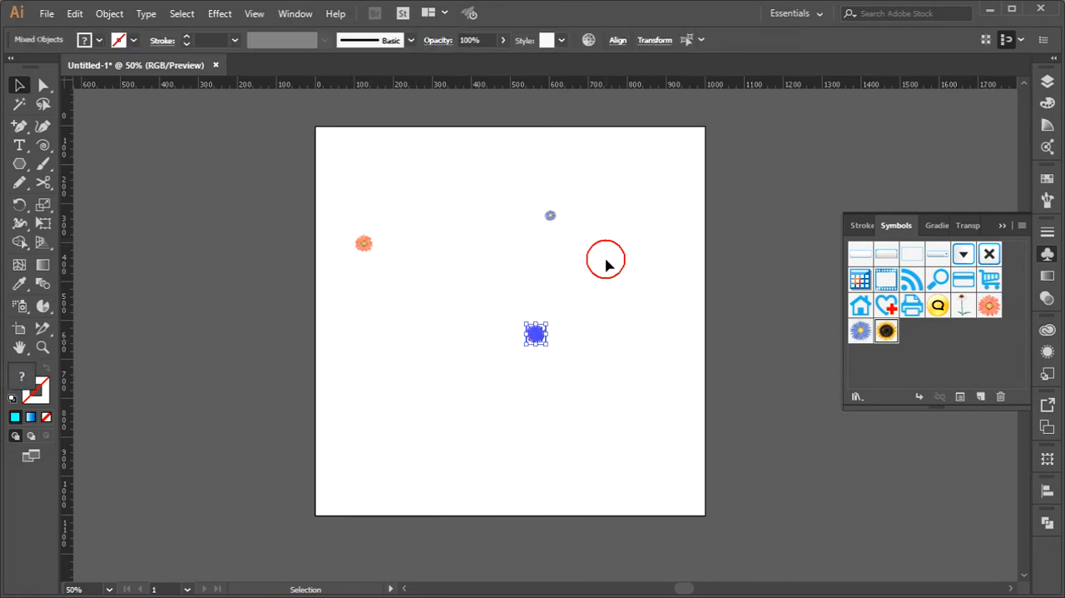
Delete the invisible bounding path inside the Sunflower group
click(1048, 80)
click(884, 114)
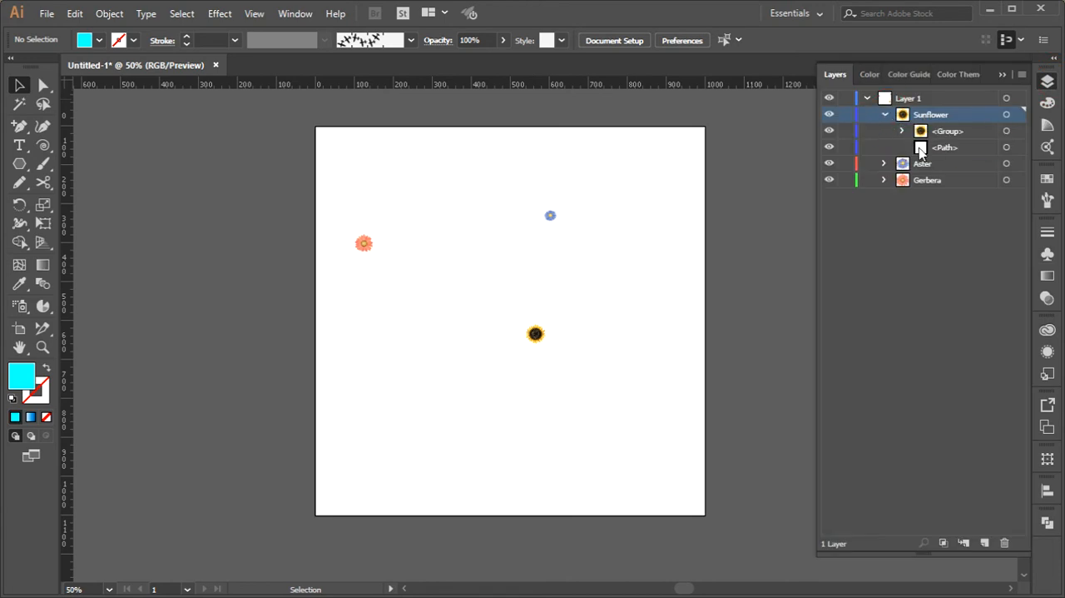
scroll(538, 347, up, 3)
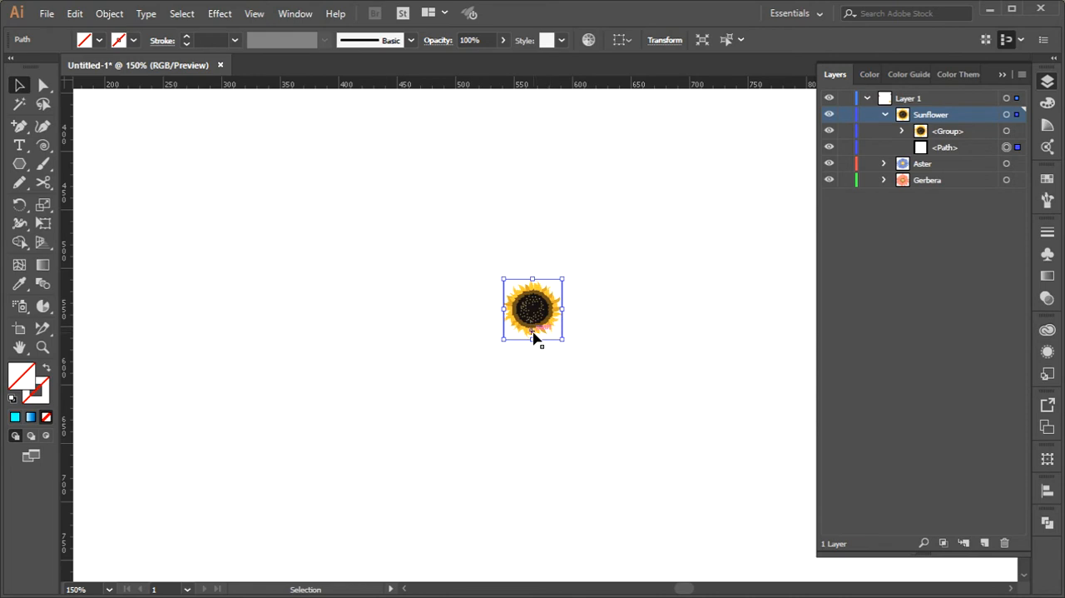
key(Delete)
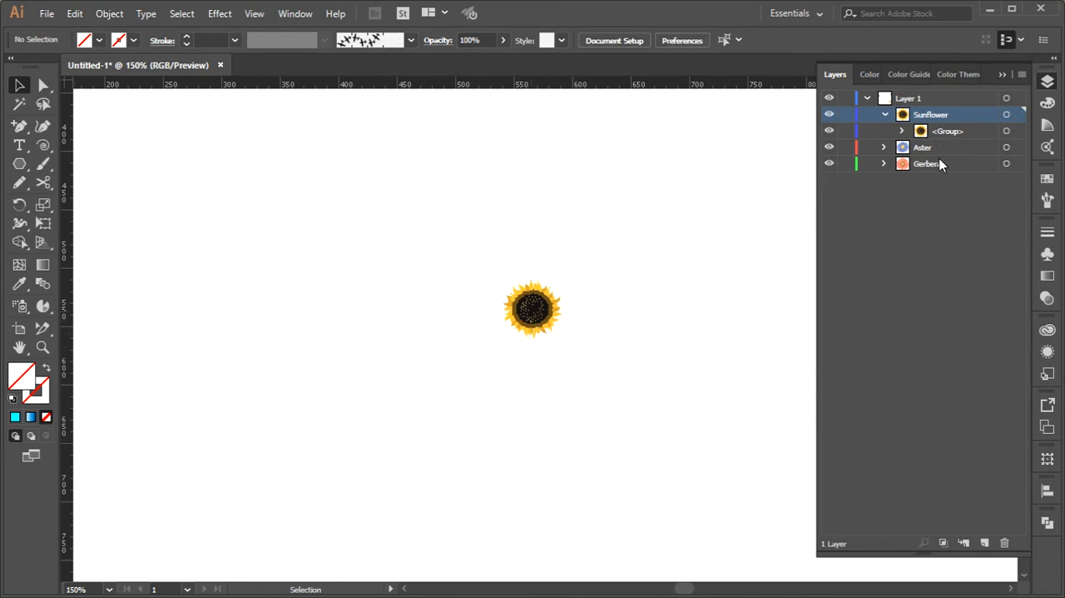
Delete the invisible bounding paths inside the Aster and Gerbera groups
click(884, 163)
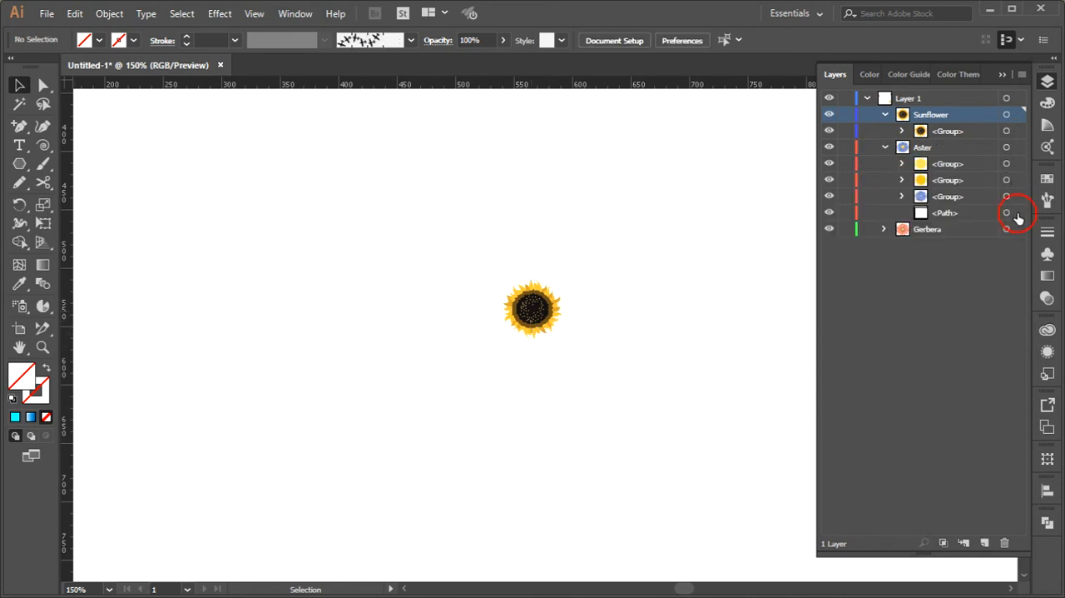
click(1017, 214)
key(Delete)
click(884, 213)
click(1015, 244)
key(Delete)
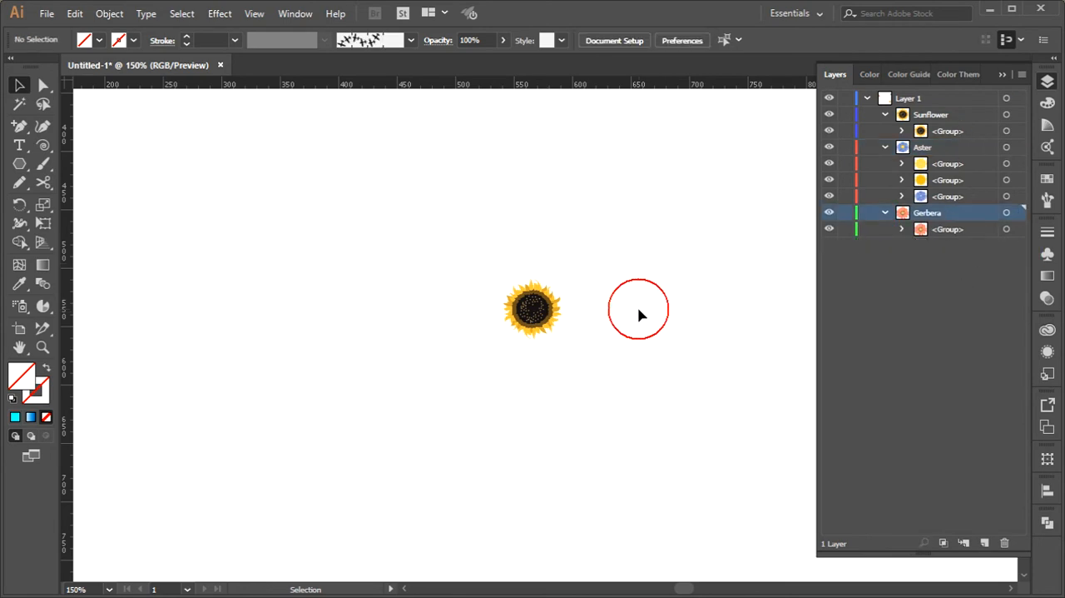
Enlarge the sunflower proportionally from its centre to about 400 px wide
scroll(638, 312, down, 3)
drag(663, 136, 359, 420)
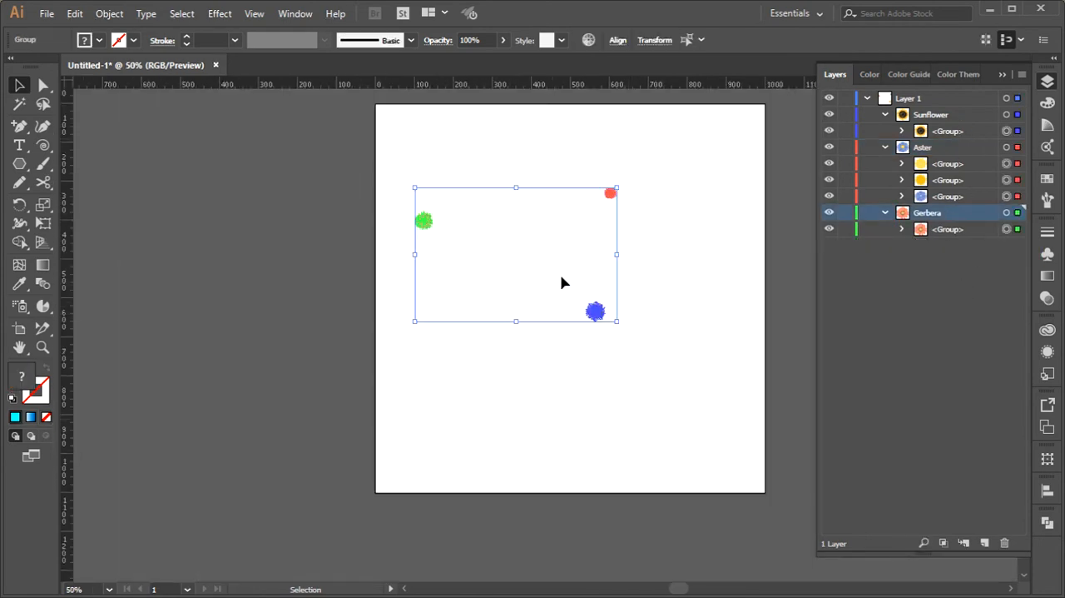
drag(637, 290, 555, 346)
drag(614, 309, 678, 226)
Enlarge the blue aster proportionally from its centre to about 360 px wide
click(611, 191)
mouse_move(621, 203)
mouse_down()
mouse_move(734, 273)
mouse_move(657, 269)
mouse_move(629, 207)
mouse_up()
key(ctrl+z)
drag(695, 165, 680, 256)
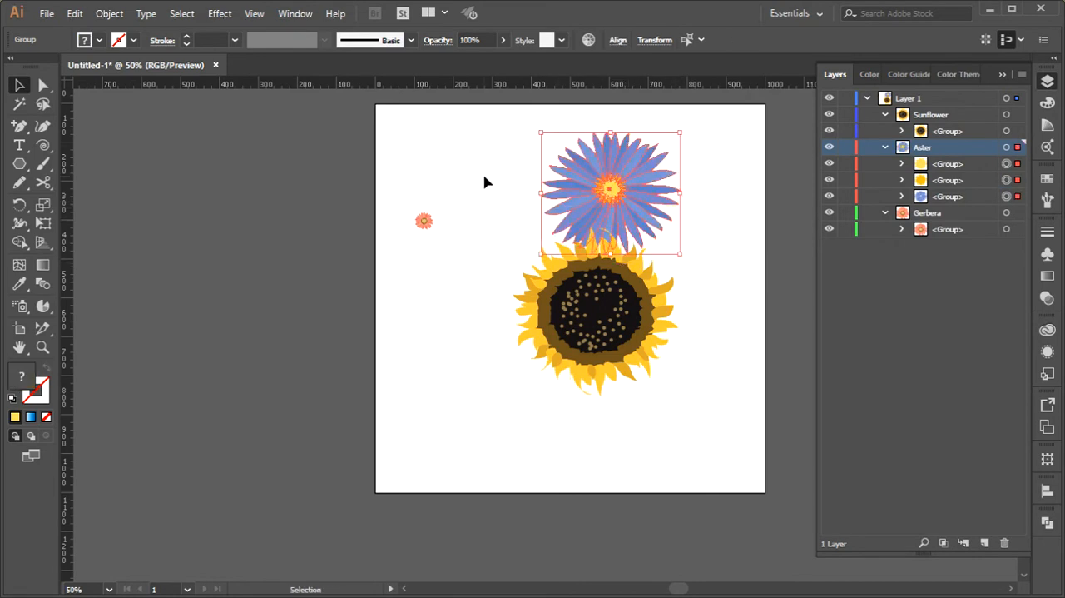
Enlarge the gerbera proportionally to about 400 px wide and move the sunflower down, clear of the aster
click(423, 219)
drag(432, 230, 505, 322)
click(506, 416)
drag(602, 336, 590, 393)
click(768, 364)
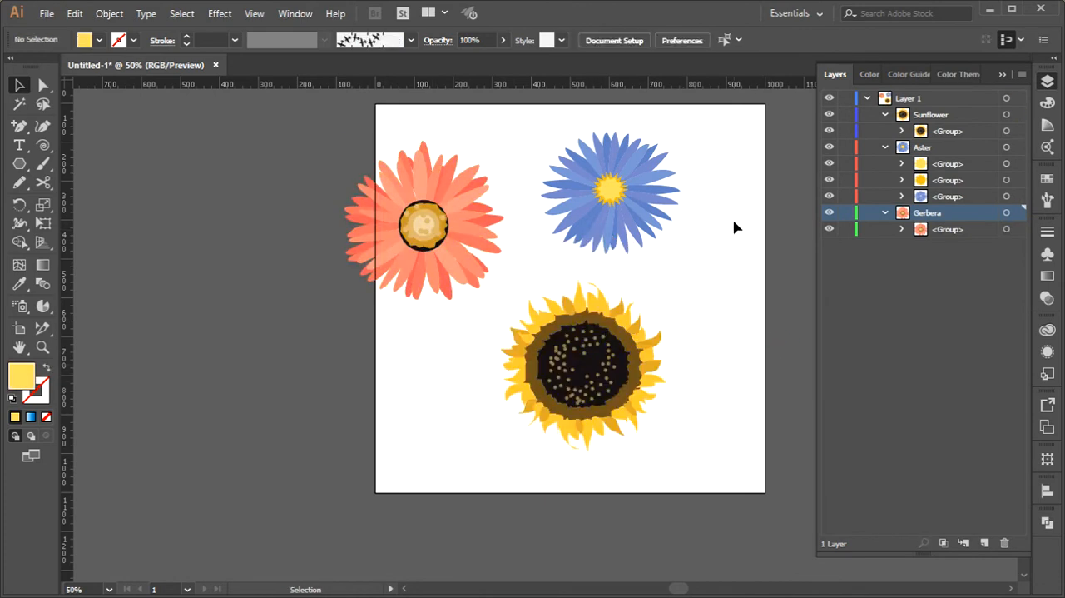
Make a new pattern from all three flowers
drag(732, 136, 358, 423)
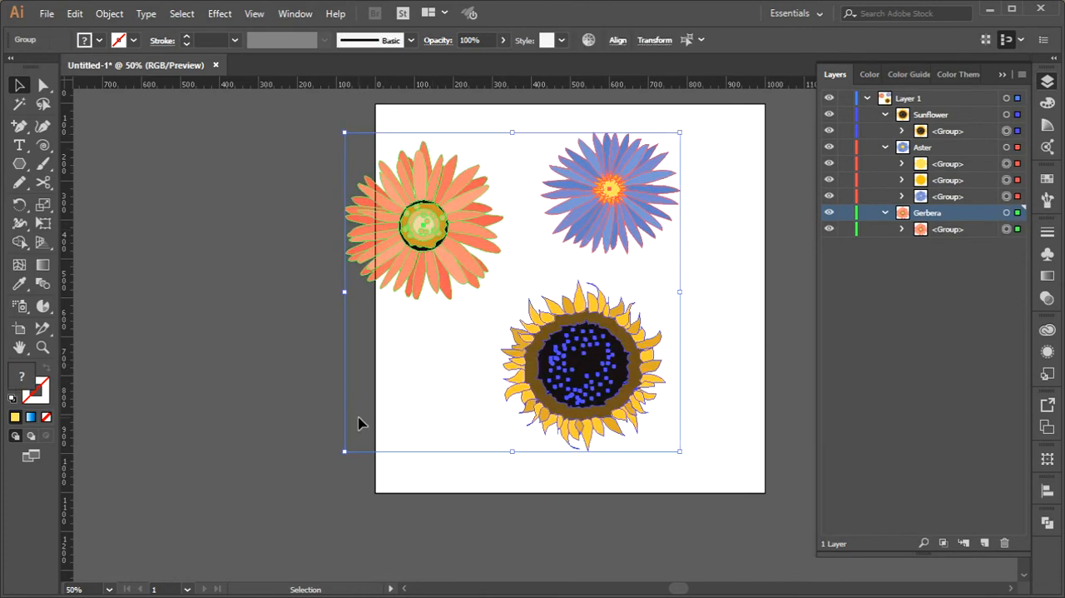
click(109, 14)
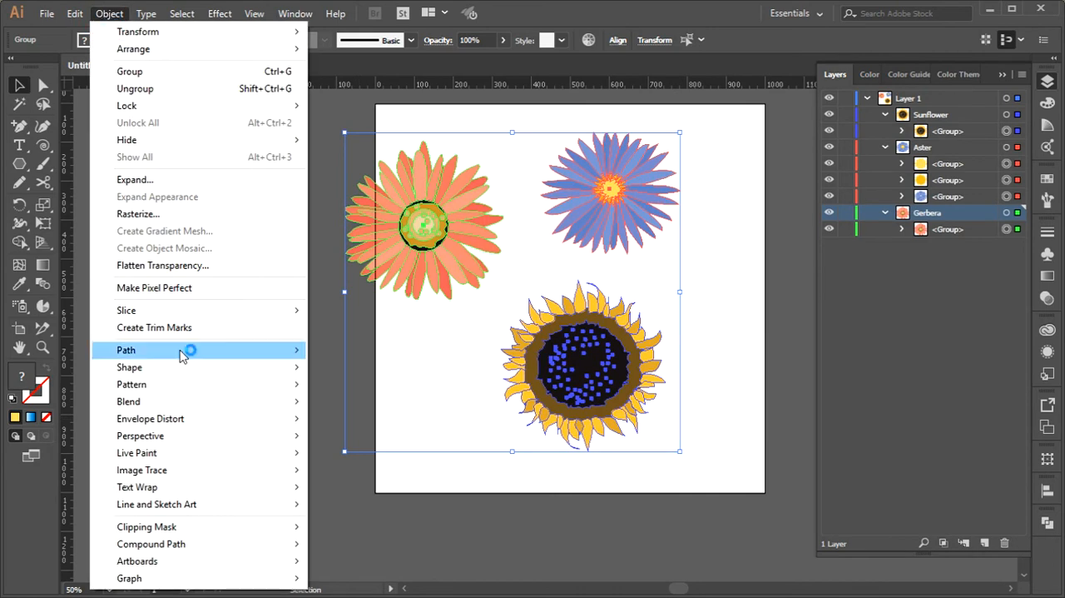
mouse_move(184, 384)
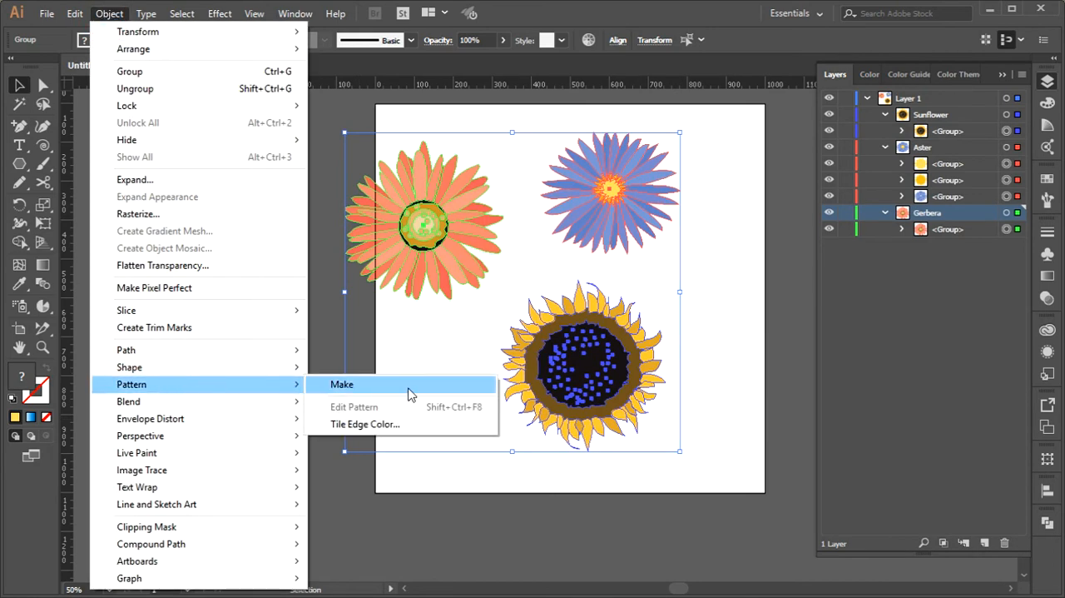
click(408, 395)
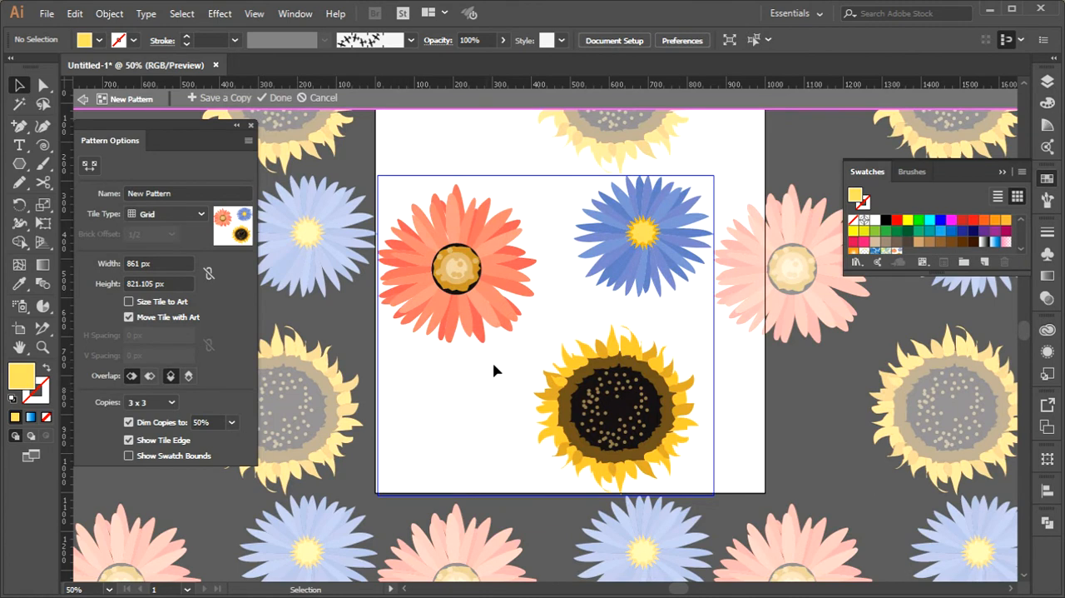
Move the large gerbera down to the tile's bottom edge and add two smaller gerbera copies in the gaps between the flowers
scroll(511, 366, down, 2)
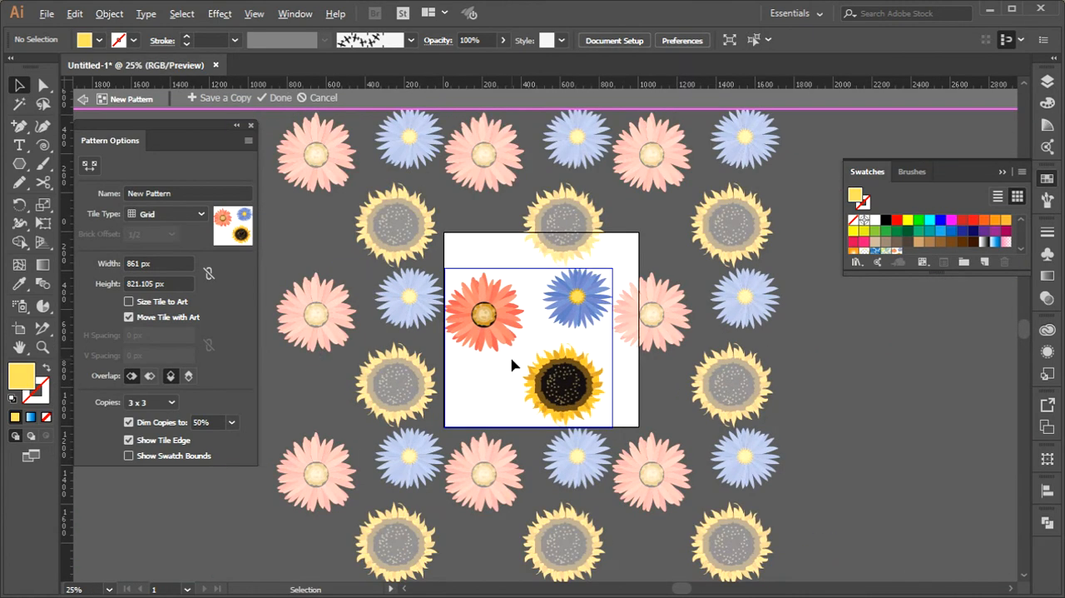
scroll(511, 367, up, 1)
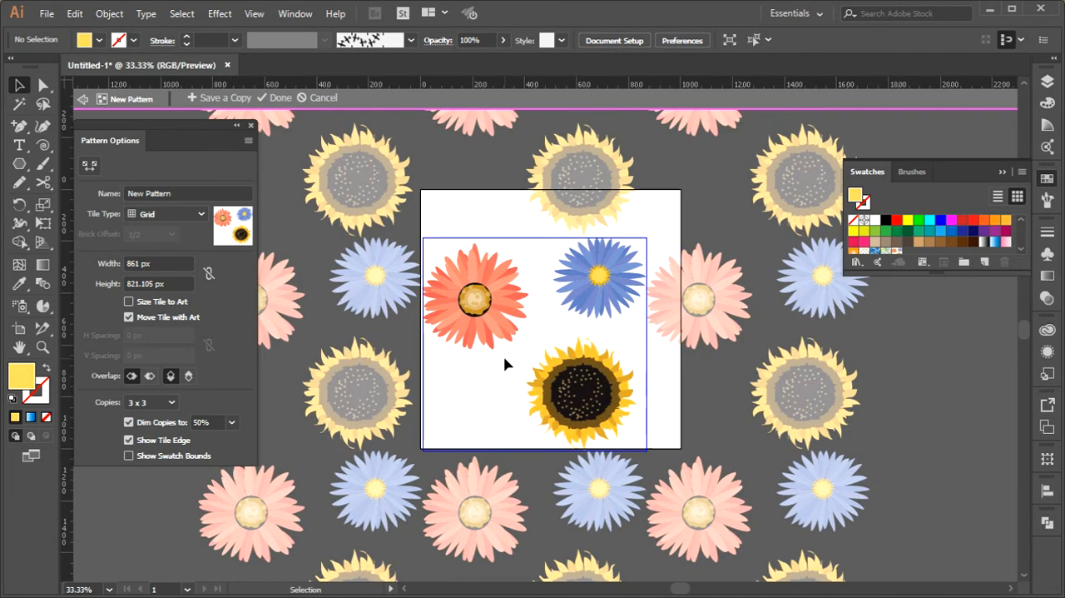
scroll(626, 337, down, 1)
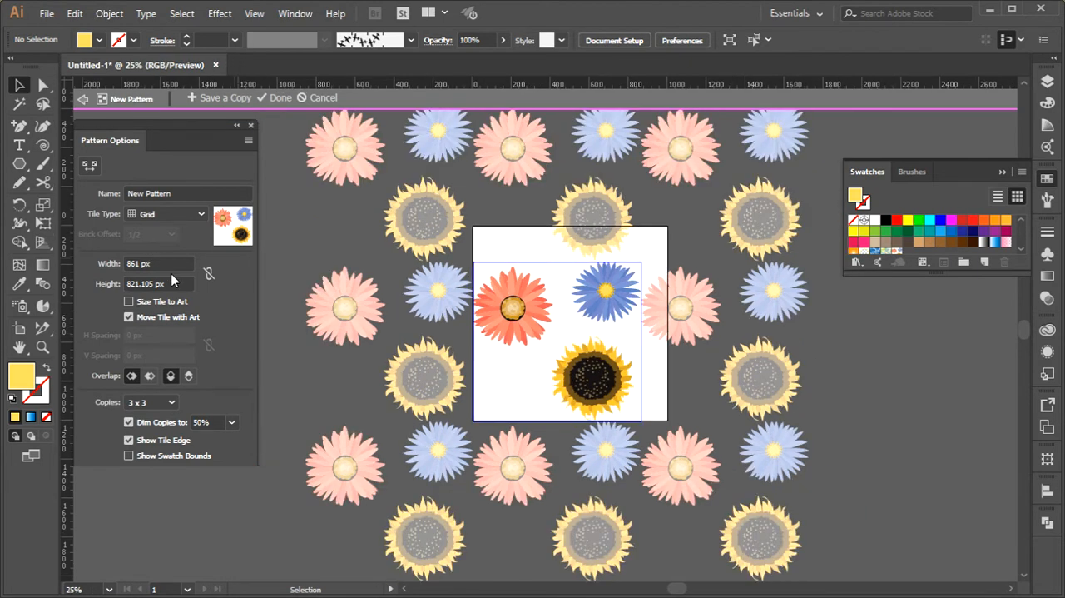
drag(506, 304, 567, 331)
drag(567, 330, 636, 342)
click(603, 299)
key(ctrl+z)
key(ctrl+z)
click(558, 335)
drag(556, 333, 635, 346)
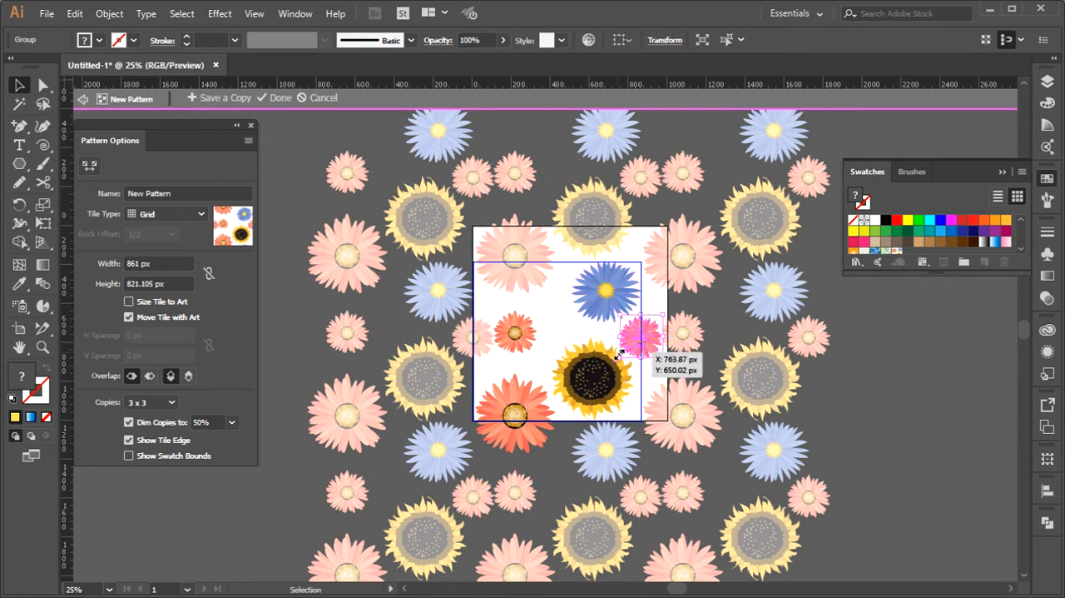
Add a small sunflower copy beside the aster, reposition the small gerbera near the tile's centre and finish editing the pattern
drag(523, 335, 538, 325)
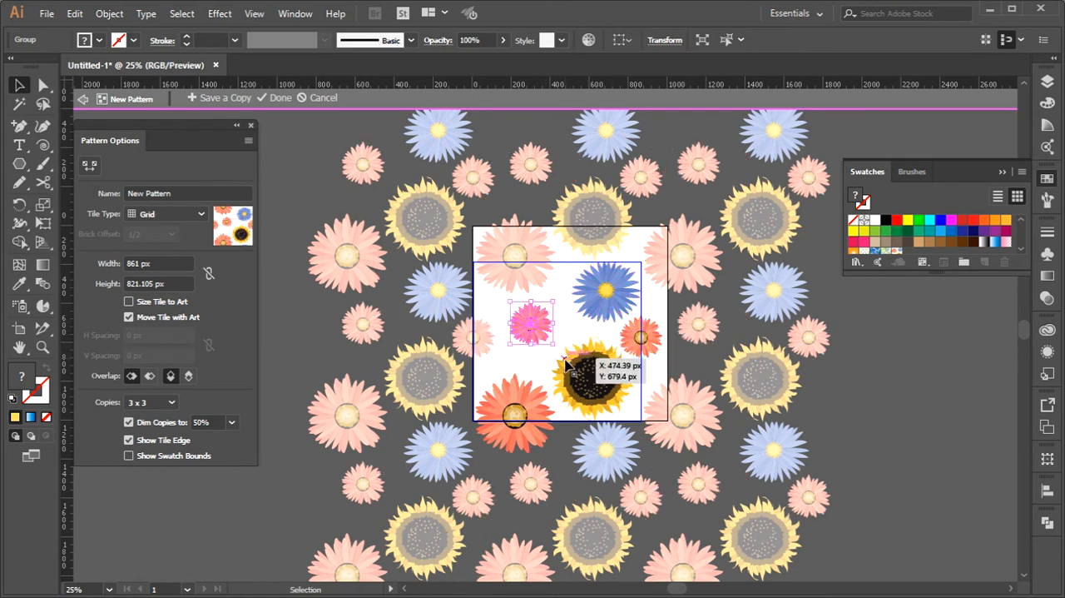
click(589, 384)
drag(590, 383, 598, 424)
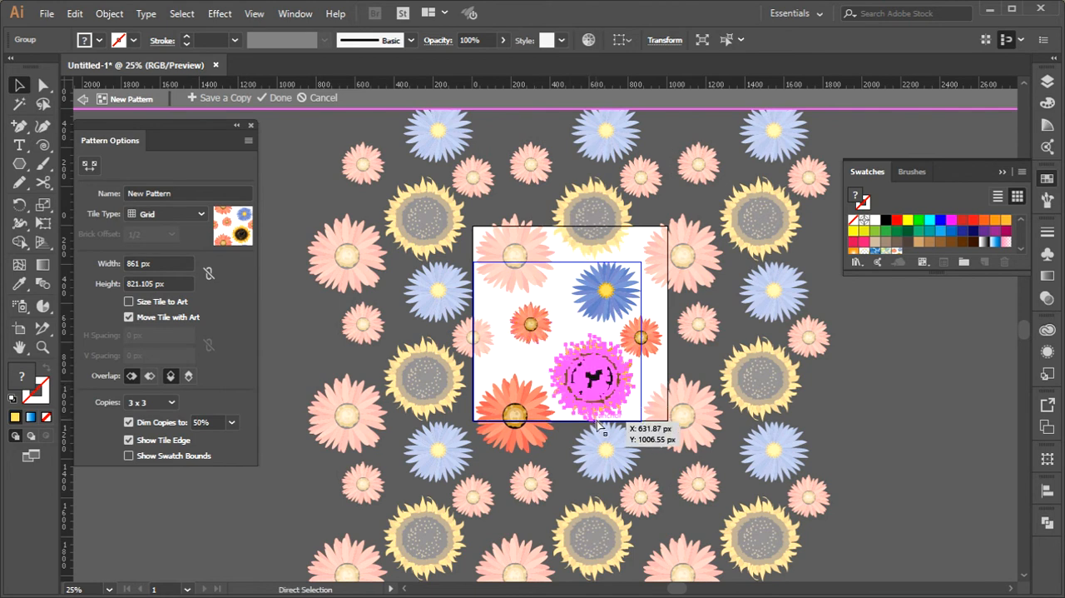
drag(632, 336, 537, 341)
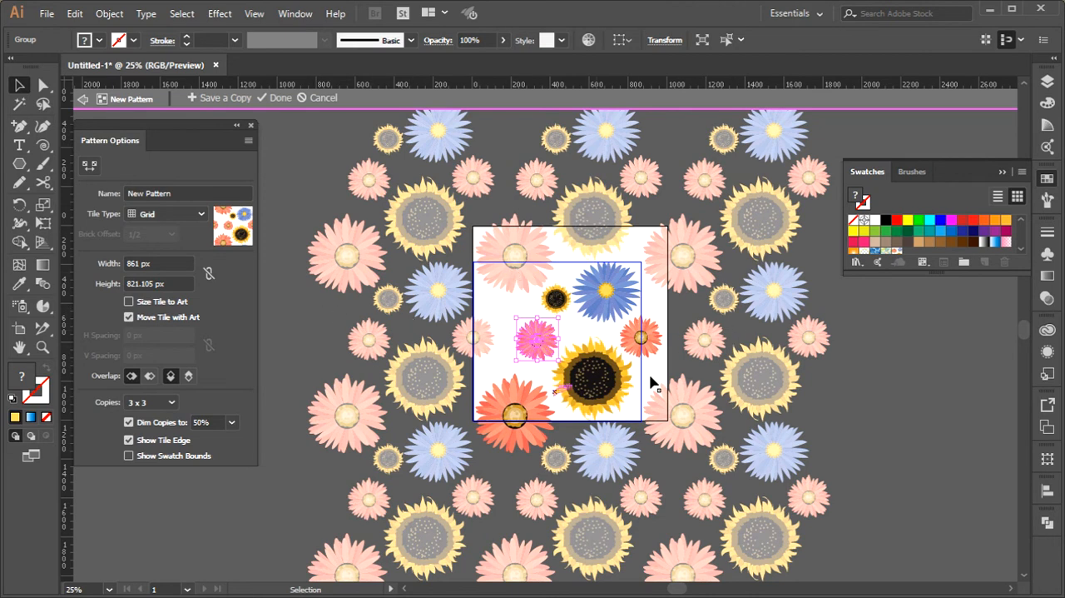
click(277, 99)
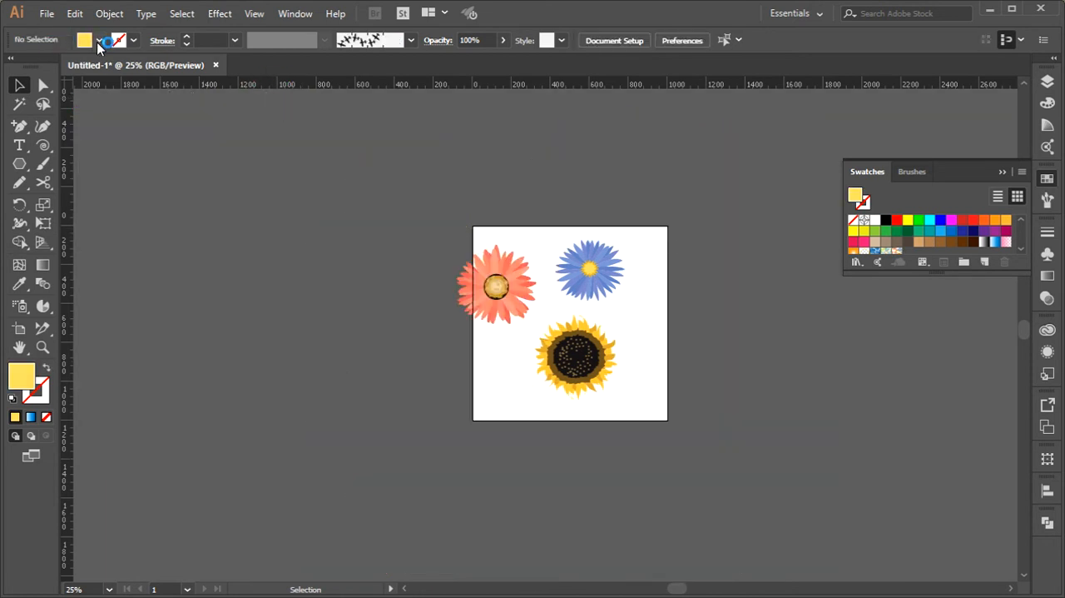
Draw a large yellow-filled polygon beside the artboard with the Polygon tool
click(94, 42)
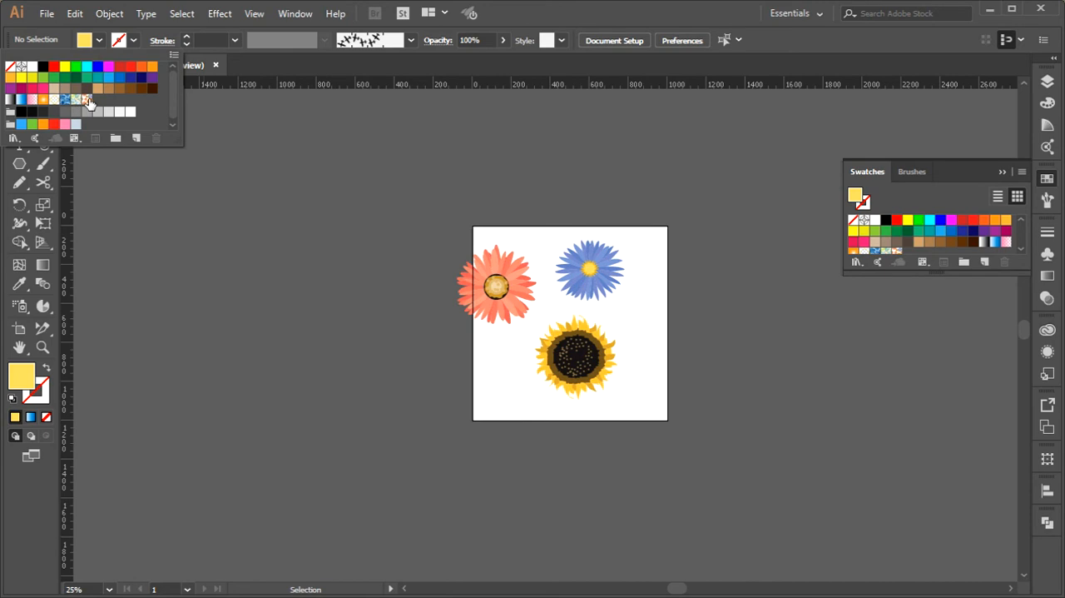
click(547, 295)
drag(20, 164, 83, 220)
drag(147, 149, 289, 482)
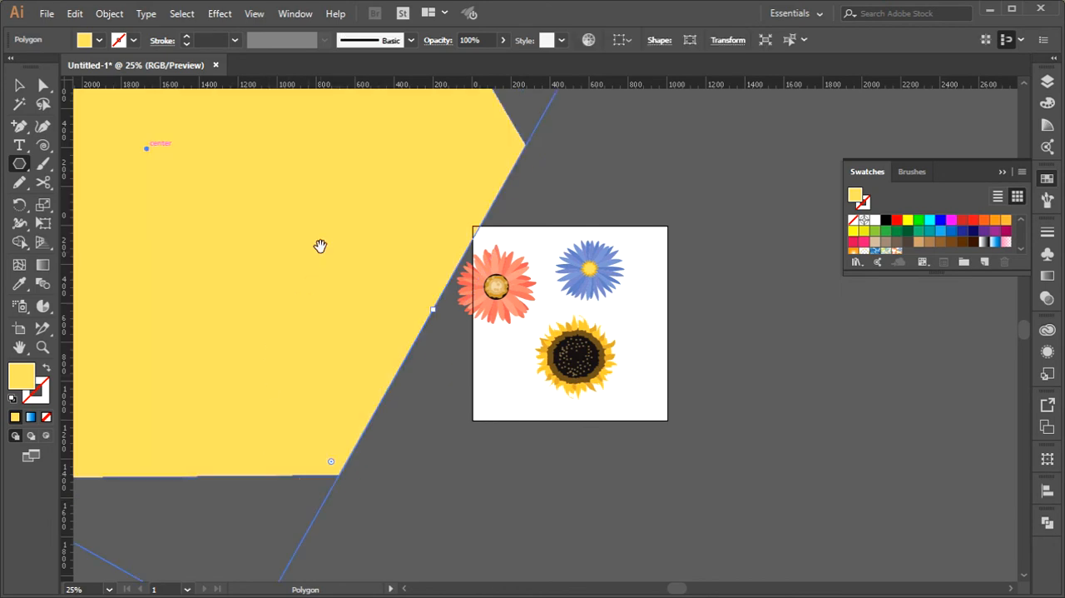
Fill the large yellow polygon with the floral pattern swatch and deselect it
drag(320, 259, 683, 390)
click(86, 40)
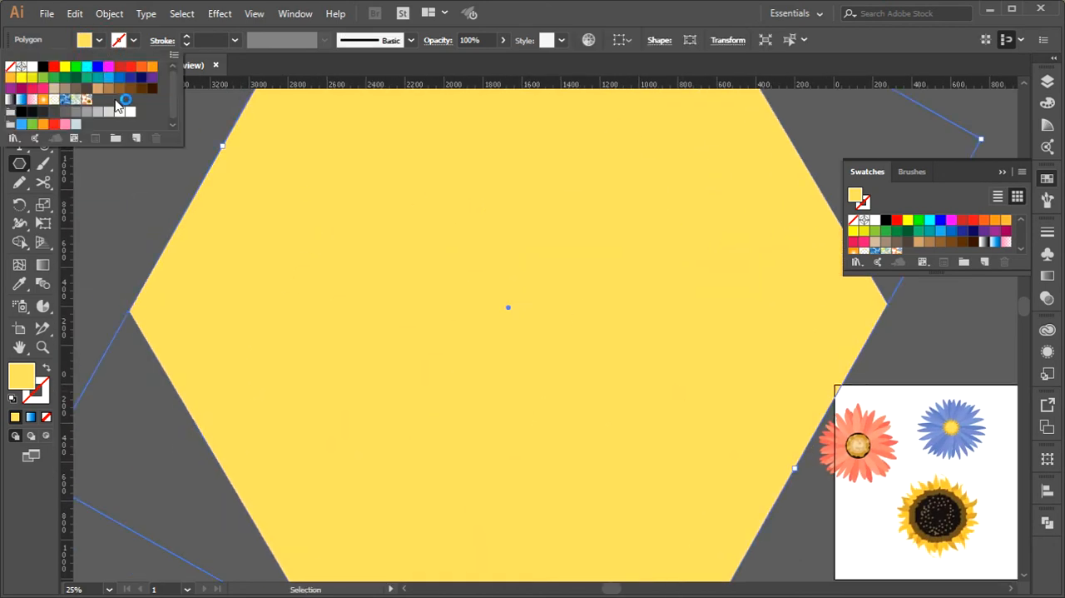
click(87, 100)
key(a)
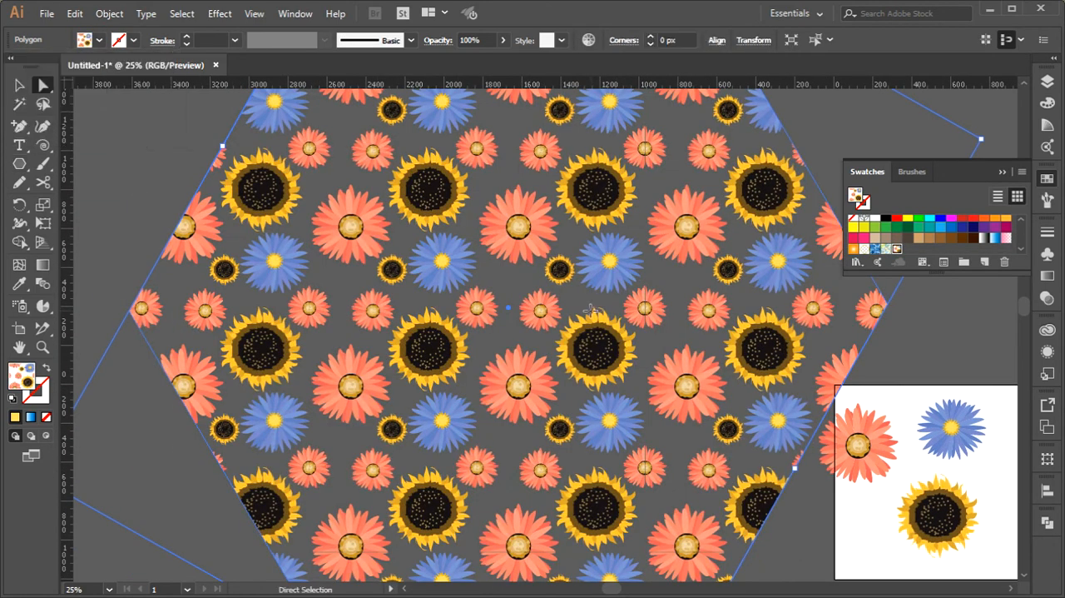
scroll(457, 302, down, 1)
drag(487, 295, 425, 320)
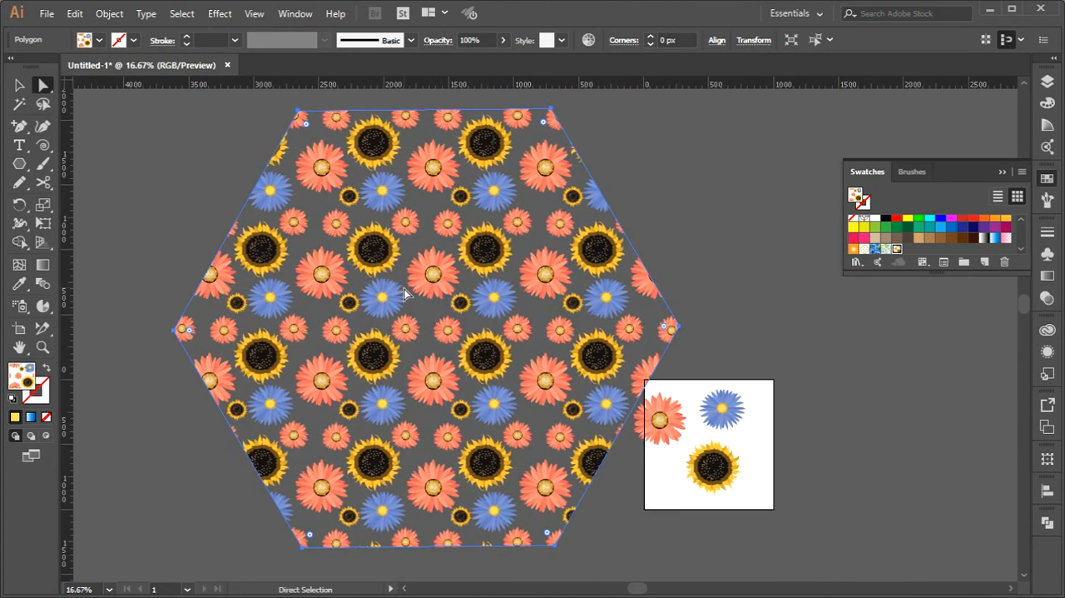
click(700, 187)
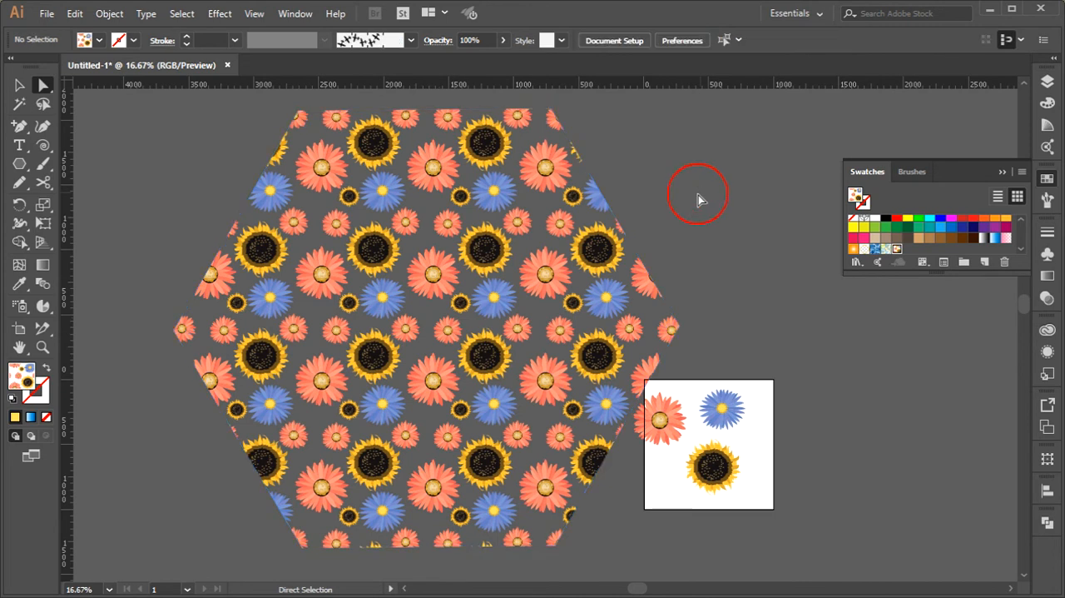
Open the Scale settings for the pattern-filled polygon and turn on the preview
click(424, 241)
right_click(400, 233)
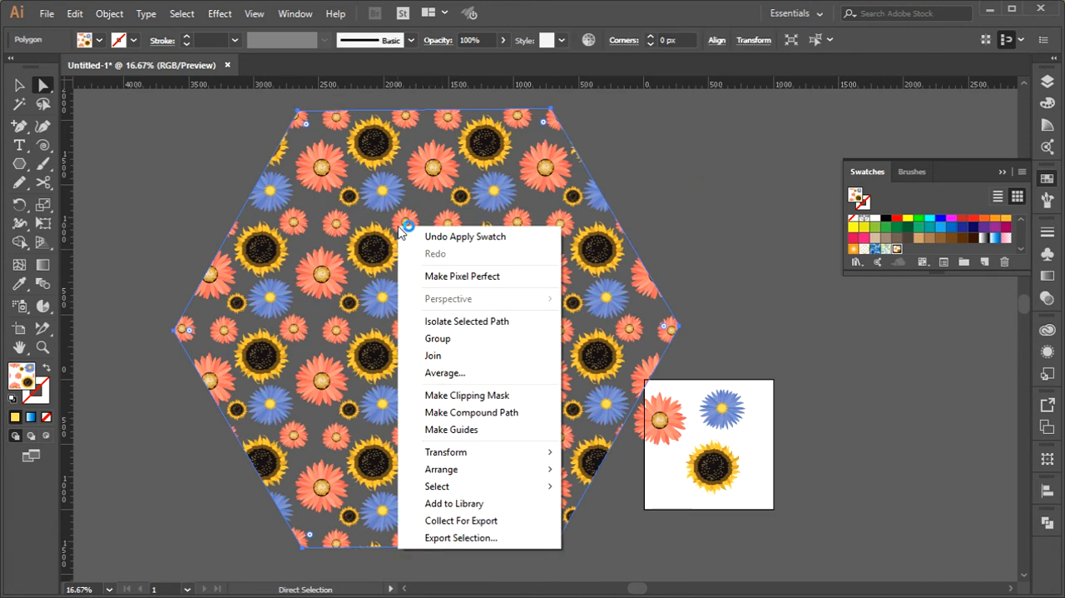
mouse_move(473, 452)
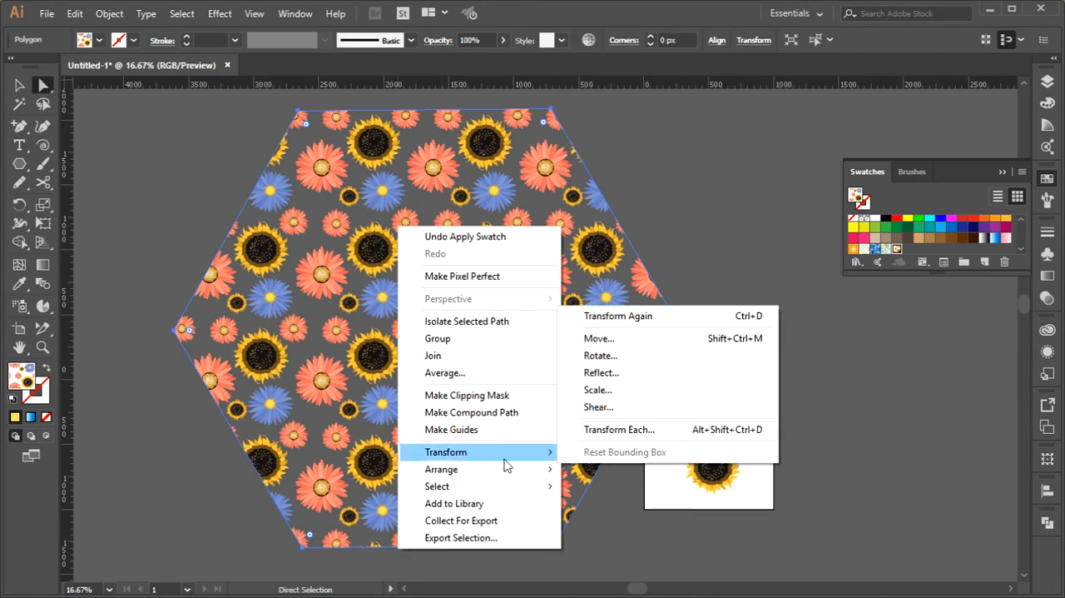
click(624, 390)
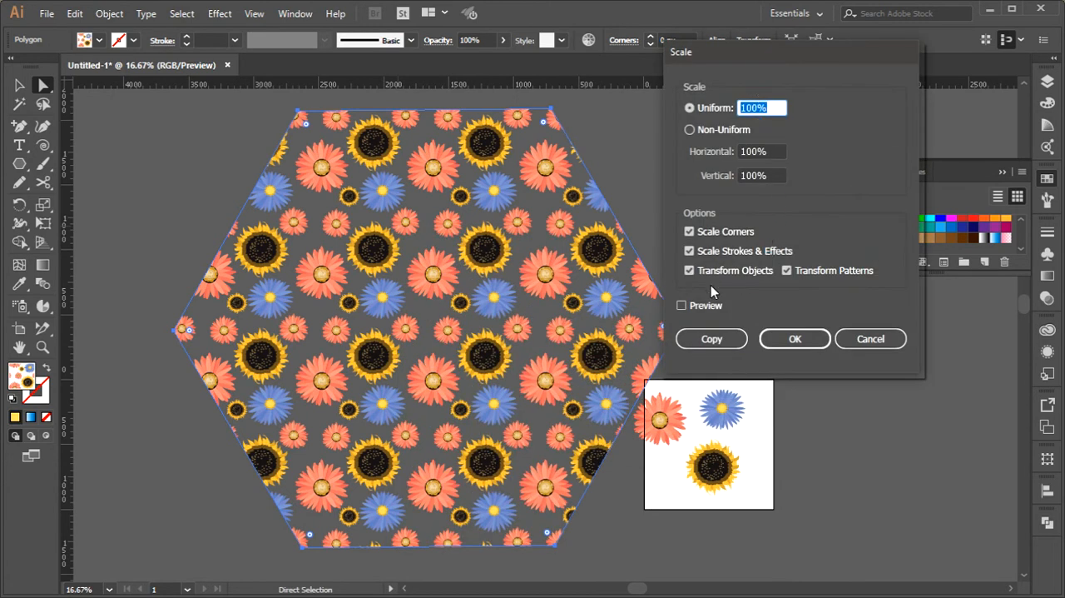
click(708, 307)
Try scaling the polygon and its pattern together to 70%, and return the uniform scale to 100%
click(761, 106)
key(shift+Down)
key(shift+Down)
key(shift+Down)
key(shift+Down)
key(shift+Down)
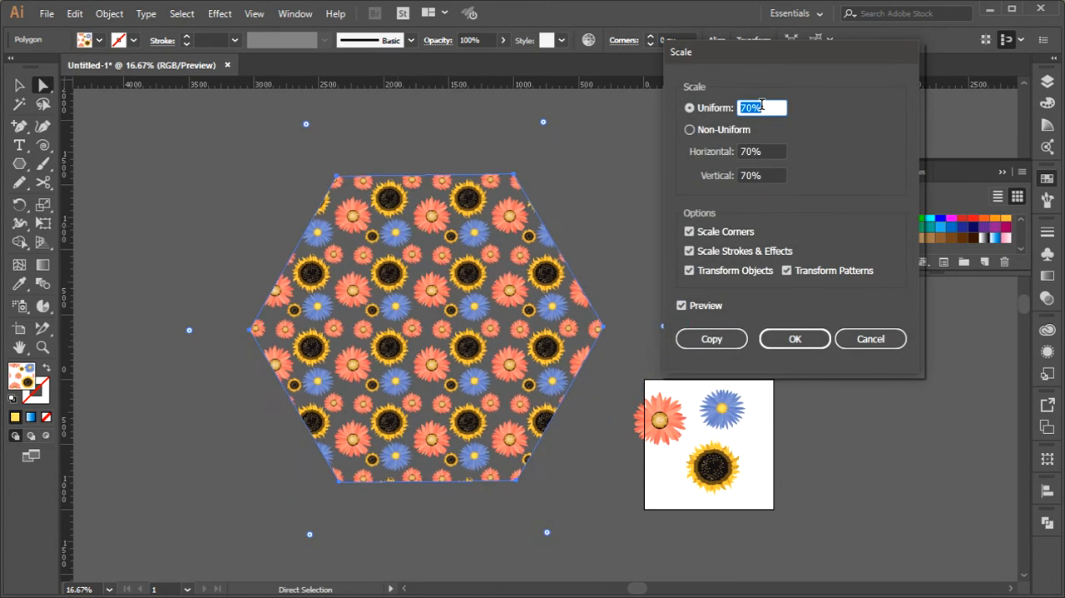
key(shift+Up)
key(shift+Up)
key(shift+Up)
key(shift+Up)
key(shift+Up)
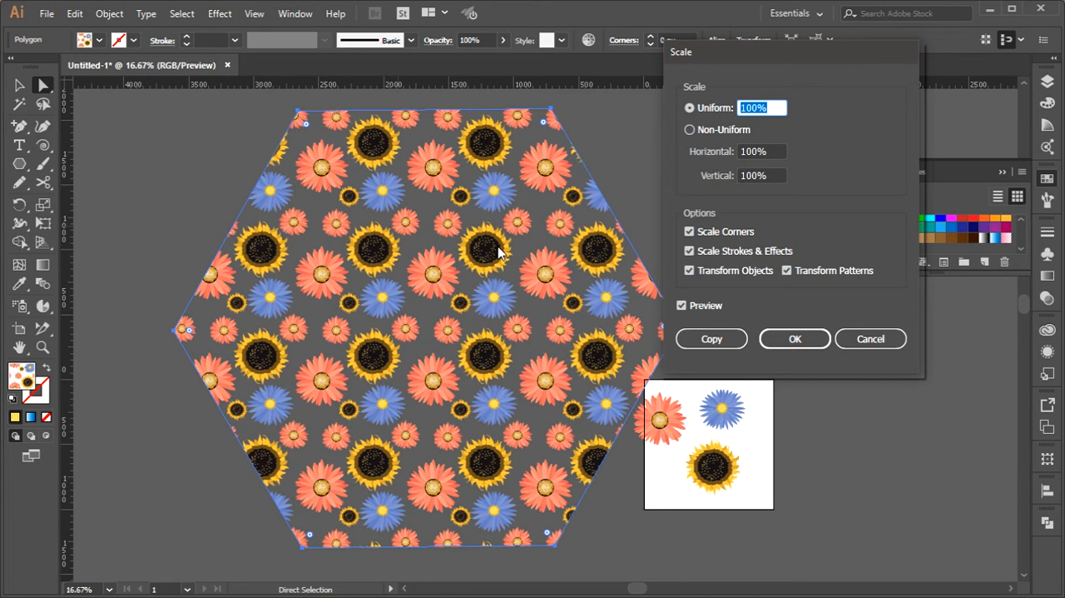
Scale only the pattern inside the polygon uniformly to 50%, with Transform Objects off and Transform Patterns on
click(690, 271)
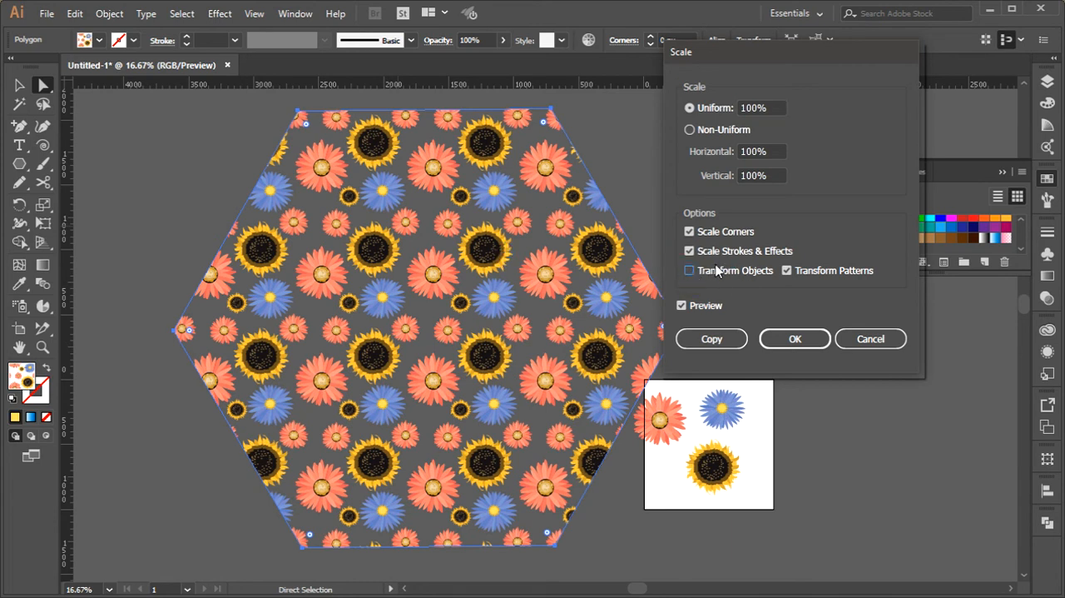
click(767, 107)
key(shift+Down)
key(shift+Down)
key(shift+Down)
key(shift+Down)
key(shift+Down)
key(shift+Down)
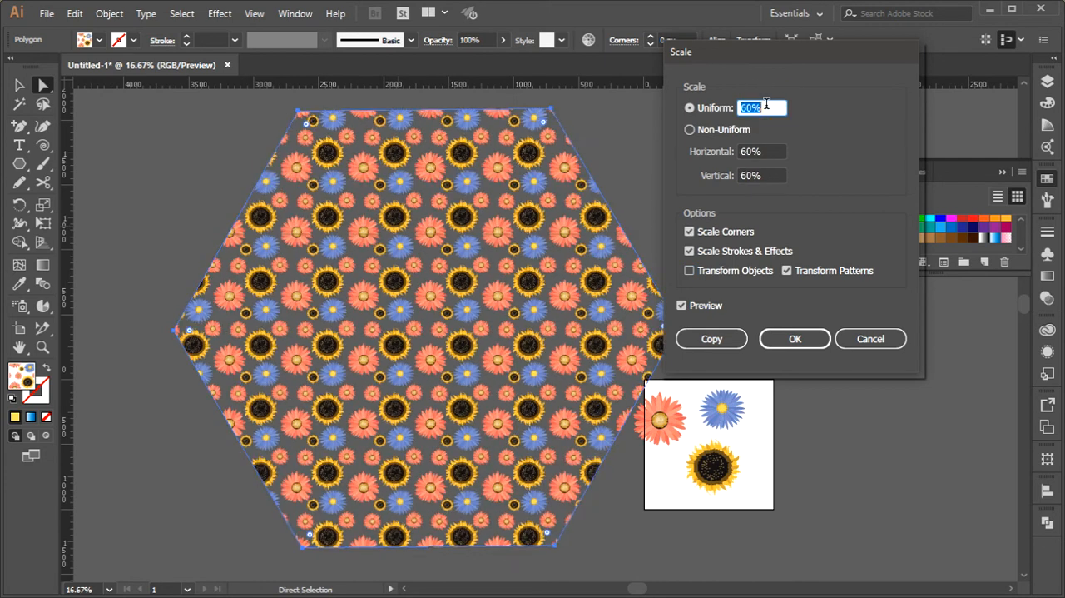
key(shift+Up)
key(shift+Up)
key(shift+Up)
key(shift+Up)
key(shift+Up)
key(shift+Up)
key(shift+Up)
key(shift+Up)
key(shift+Up)
key(shift+Up)
key(shift+Up)
key(shift+Up)
key(shift+Up)
key(shift+Up)
key(shift+Up)
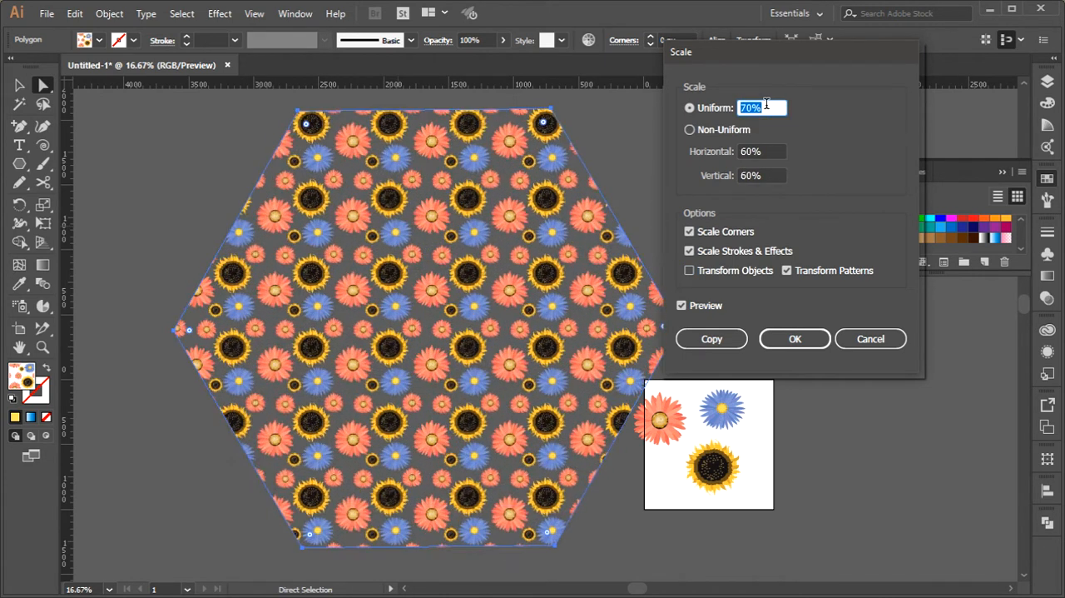
key(shift+Down)
key(shift+Down)
key(shift+Down)
key(shift+Down)
key(shift+Down)
key(shift+Down)
key(shift+Down)
key(shift+Down)
key(shift+Down)
key(shift+Down)
key(shift+Down)
key(shift+Down)
key(shift+Down)
key(shift+Down)
key(shift+Down)
key(shift+Down)
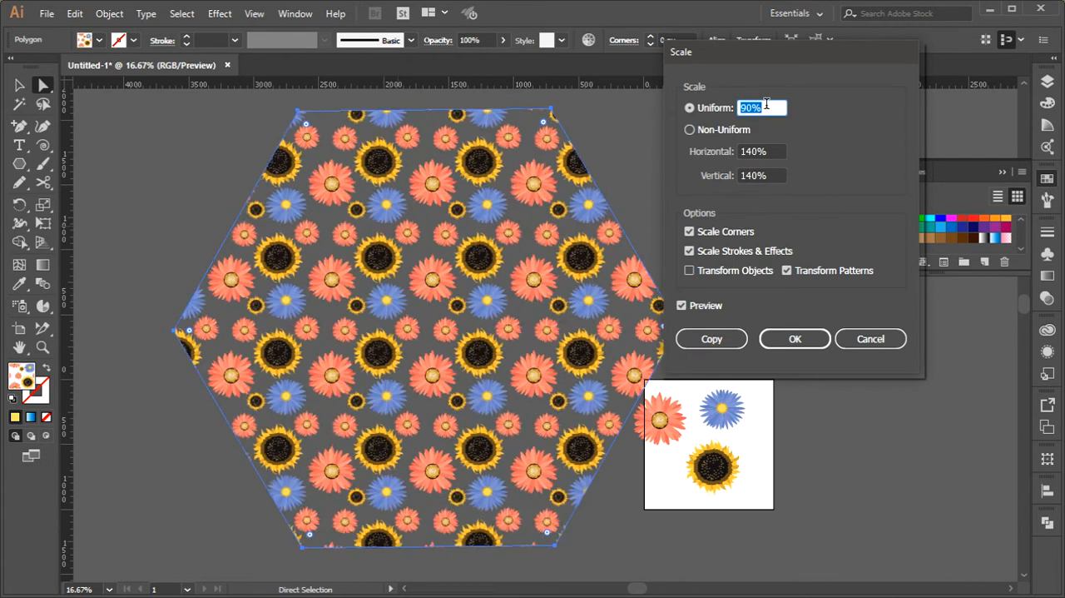
key(shift+Up)
key(shift+Up)
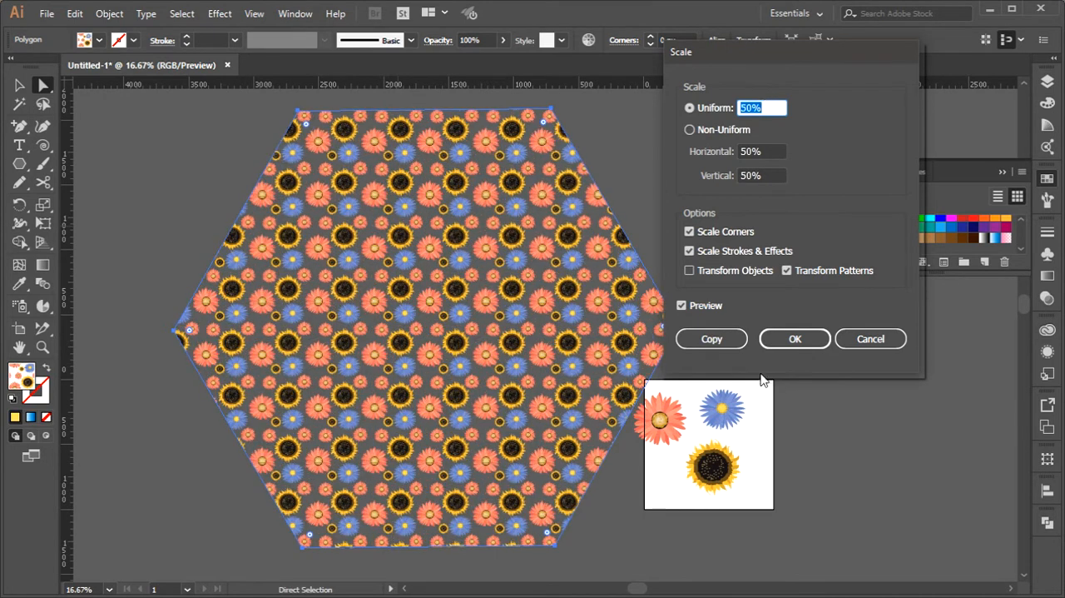
click(796, 338)
click(741, 278)
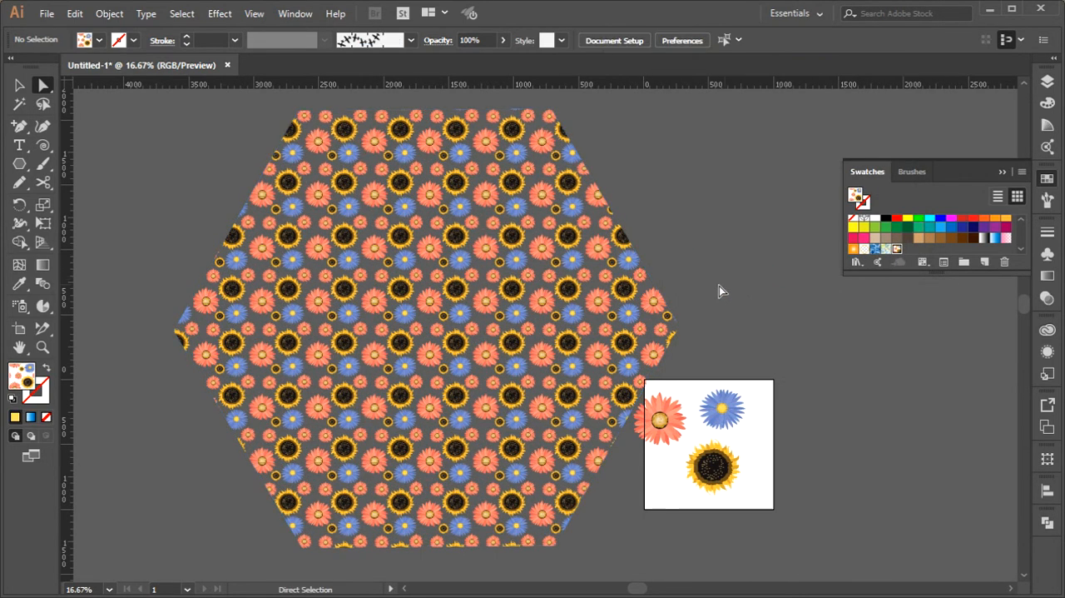
Delete the pattern-filled polygon and the three flowers on the artboard
key(v)
click(589, 298)
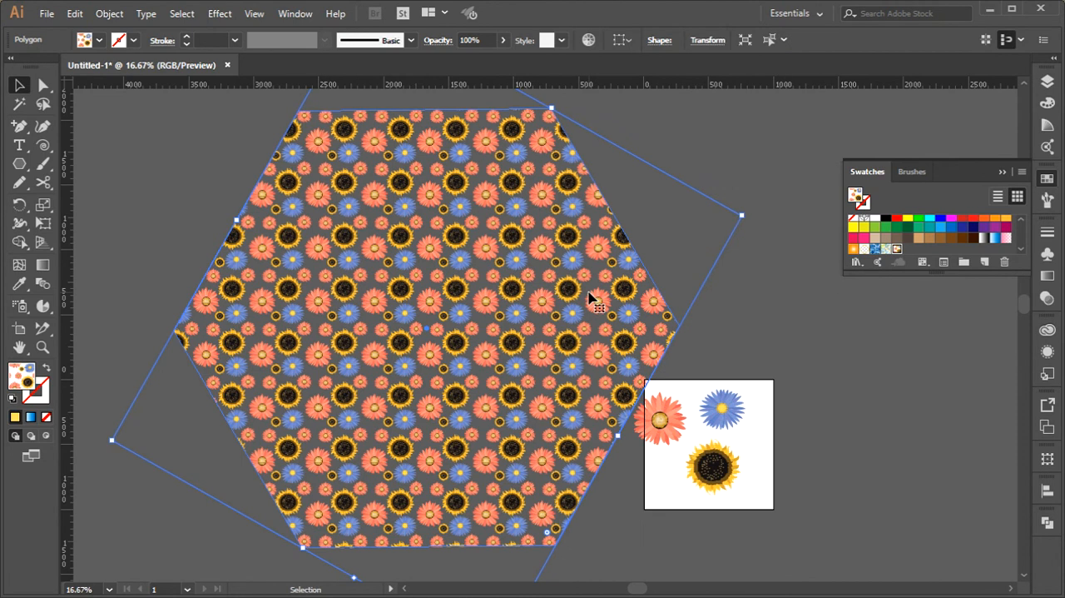
key(Delete)
drag(578, 332, 780, 540)
key(Delete)
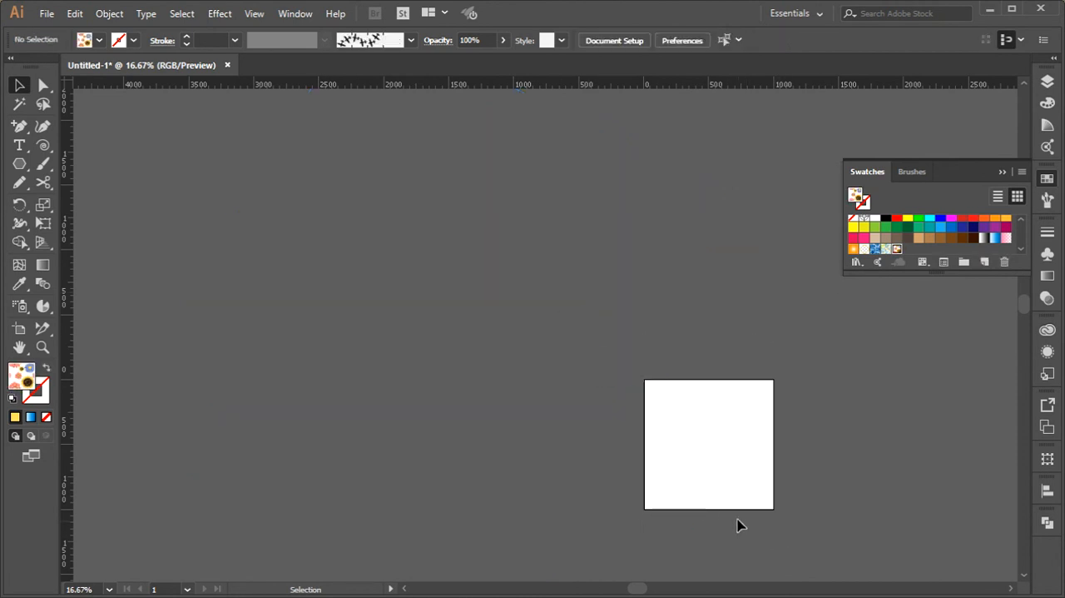
Draw a hexagon about 310 px wide near the artboard's centre with the Polygon tool
click(17, 165)
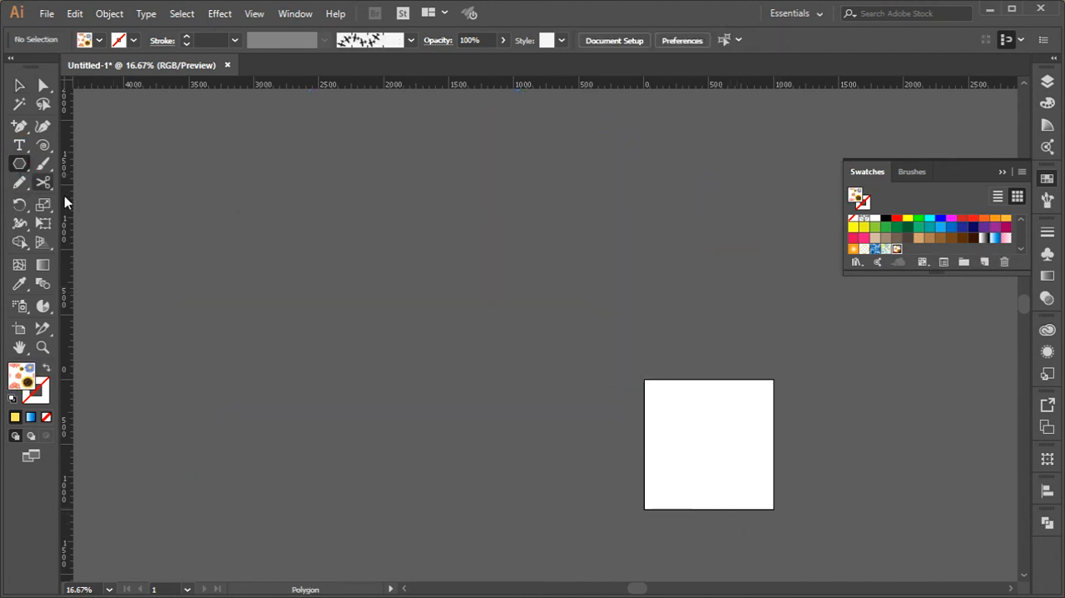
scroll(666, 425, up, 3)
click(640, 385)
drag(640, 385, 328, 251)
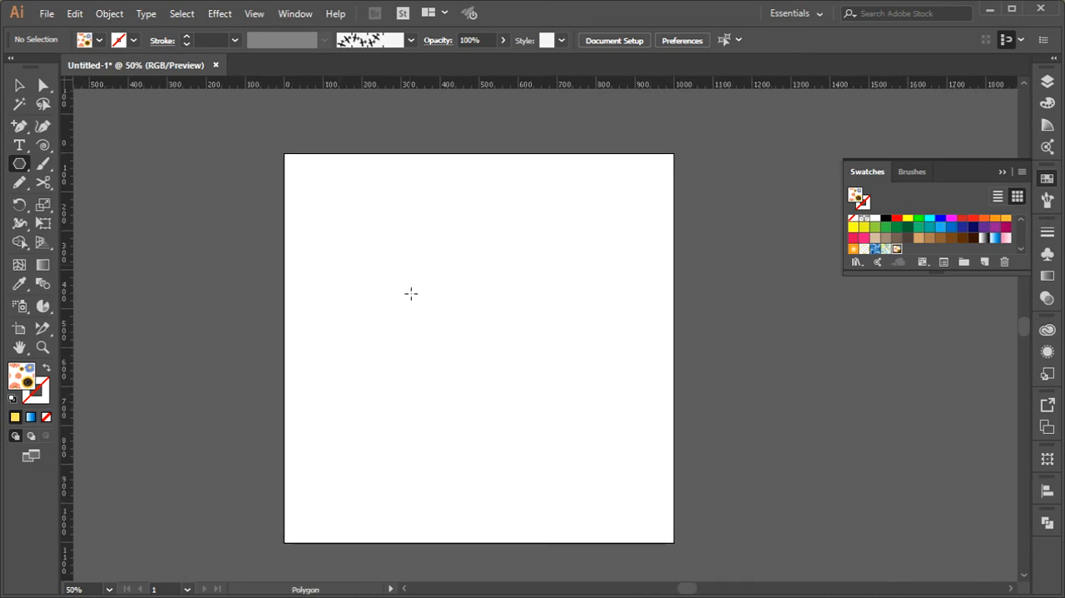
scroll(413, 292, up, 1)
drag(459, 311, 511, 357)
key(v)
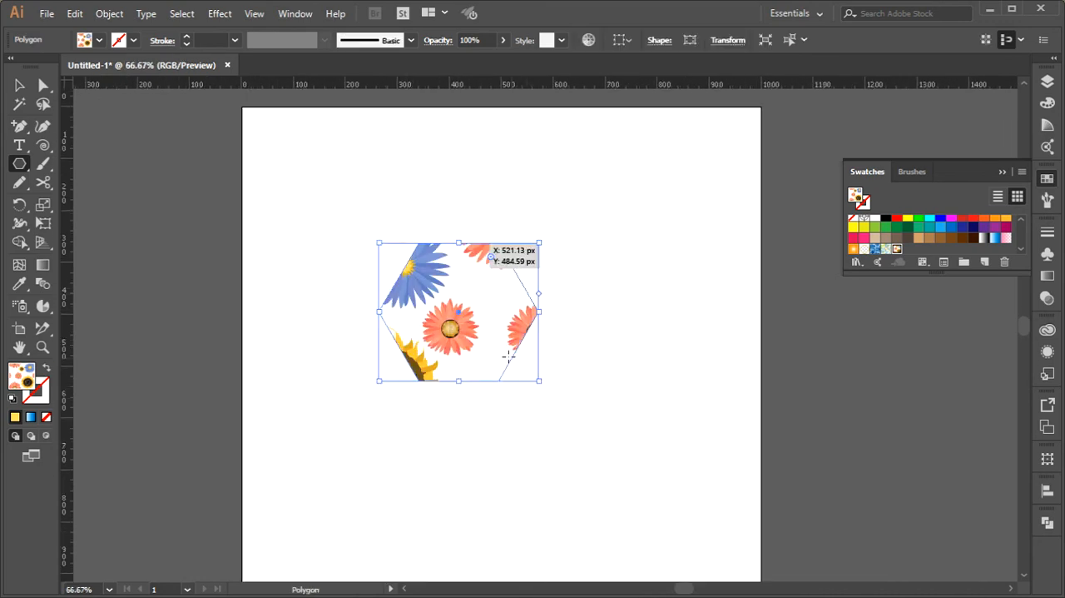
Give the hexagon a white fill and a 20 pt cyan stroke
click(101, 40)
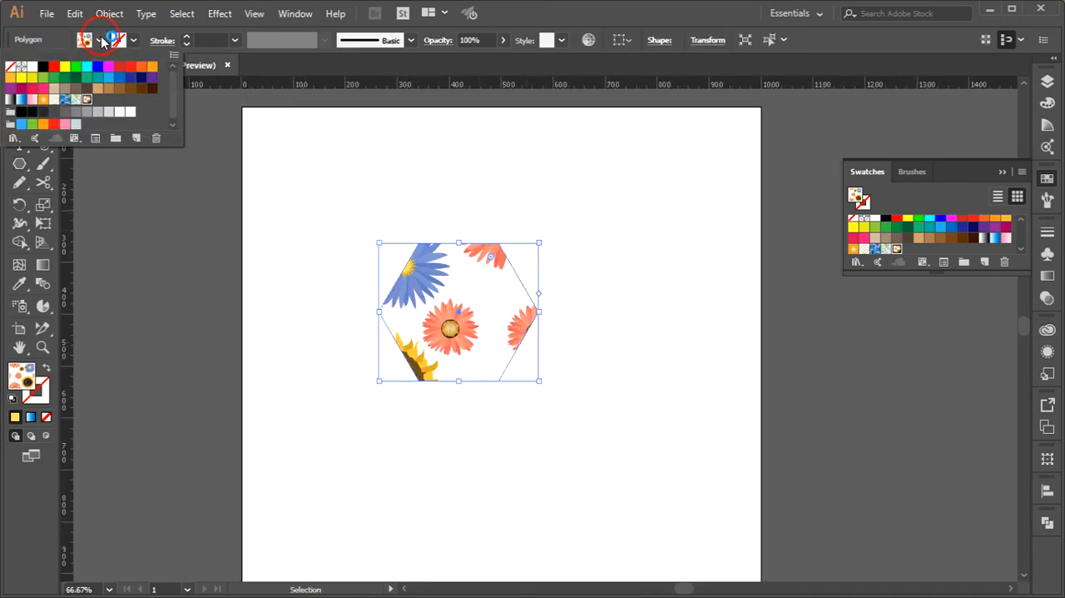
click(22, 66)
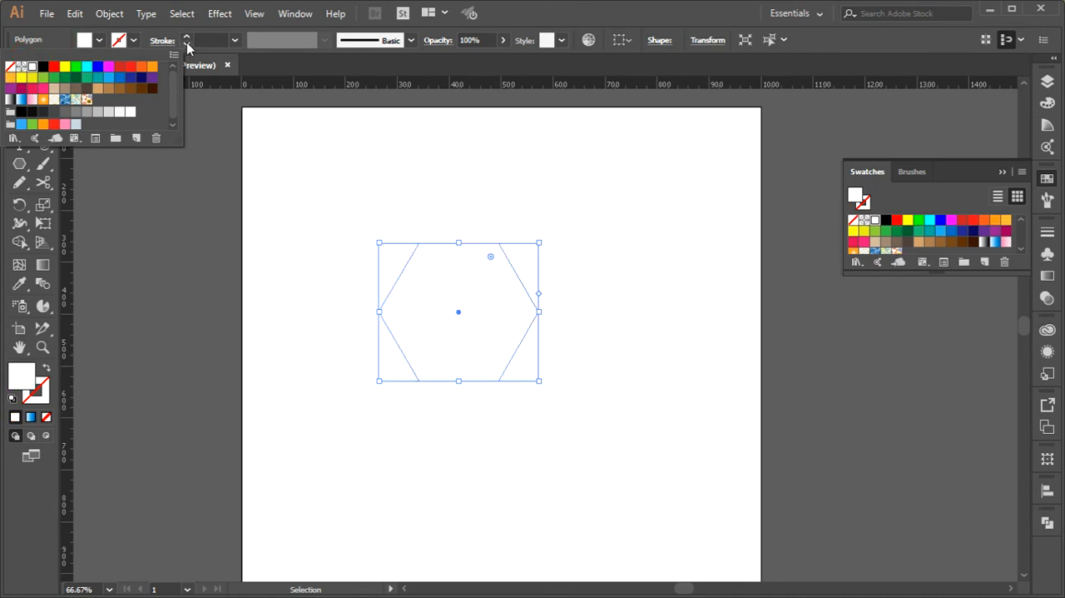
click(203, 39)
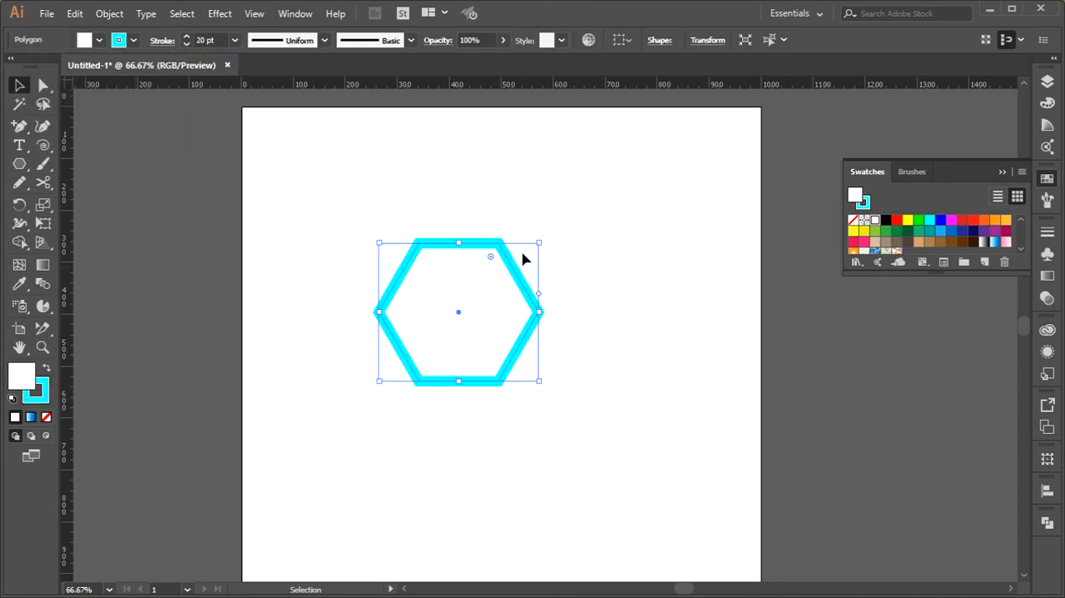
click(516, 195)
Make a new pattern from the cyan-outlined hexagon
click(452, 359)
click(110, 14)
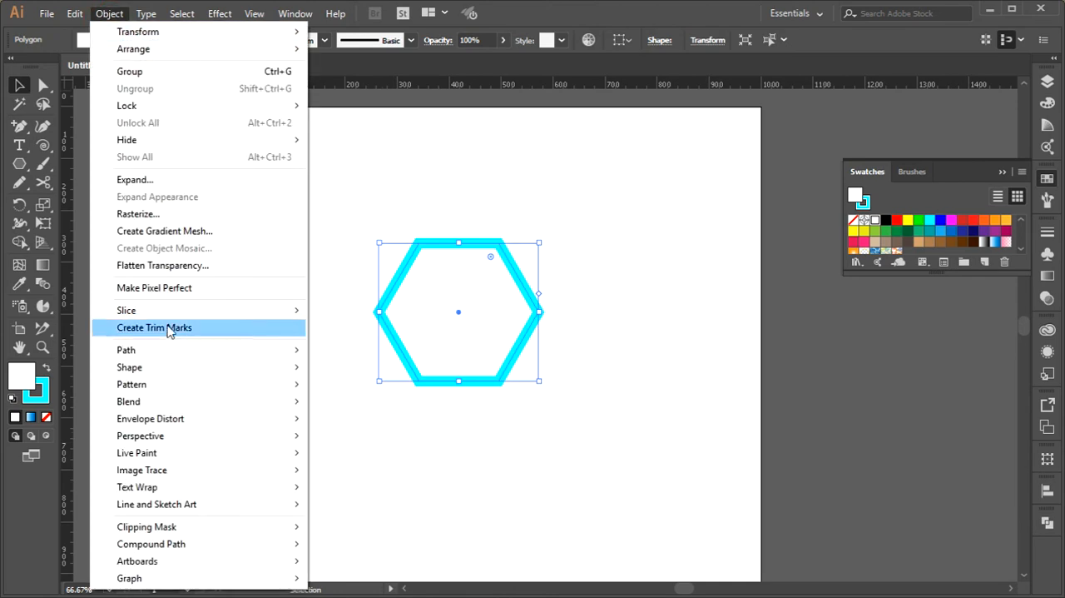
mouse_move(169, 384)
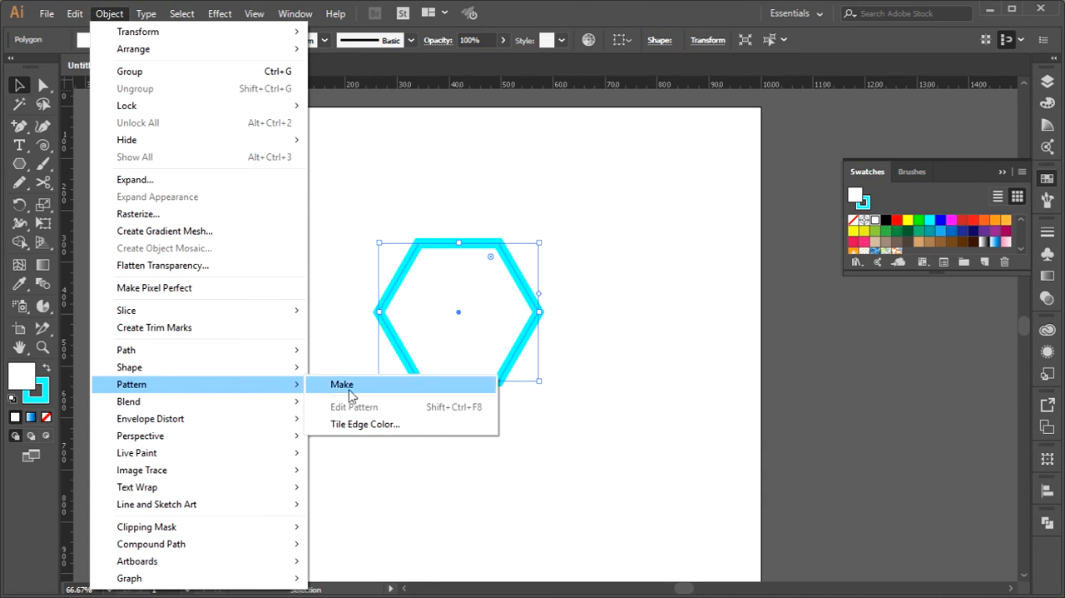
click(358, 391)
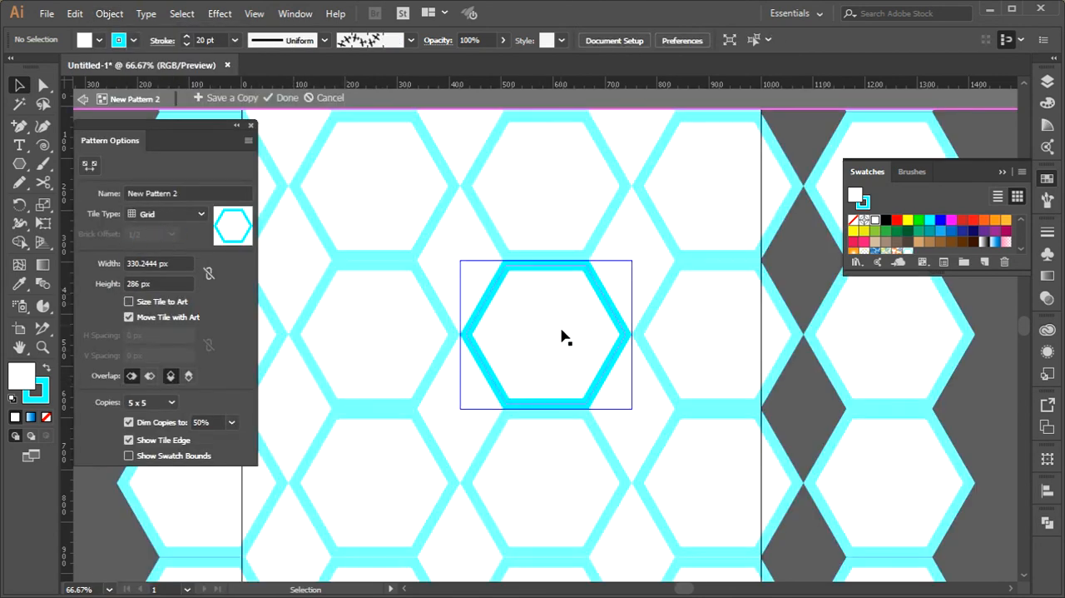
scroll(582, 358, down, 1)
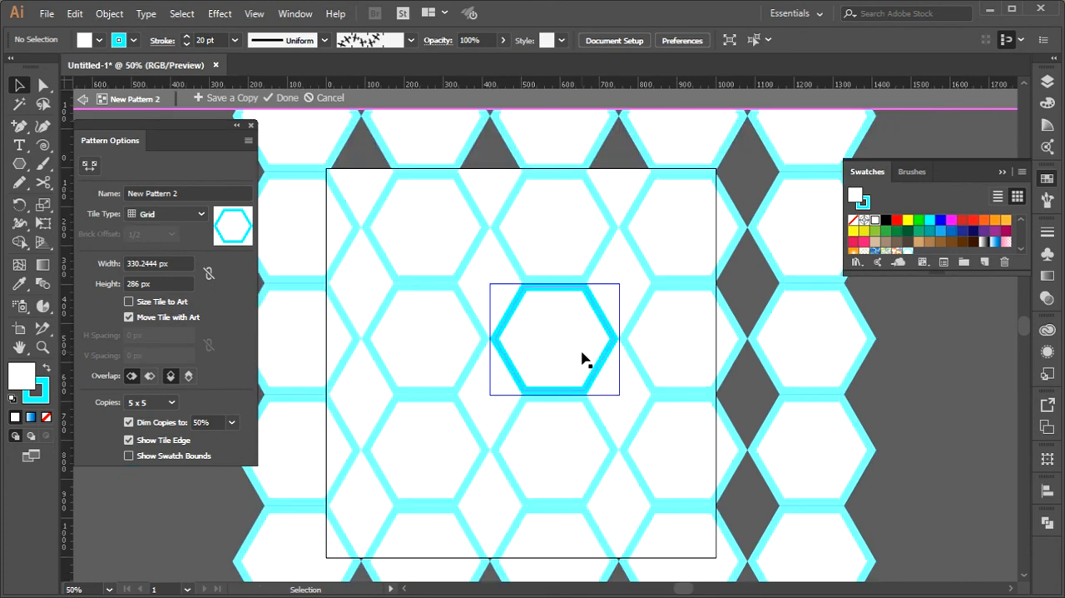
scroll(582, 358, down, 1)
scroll(725, 259, up, 1)
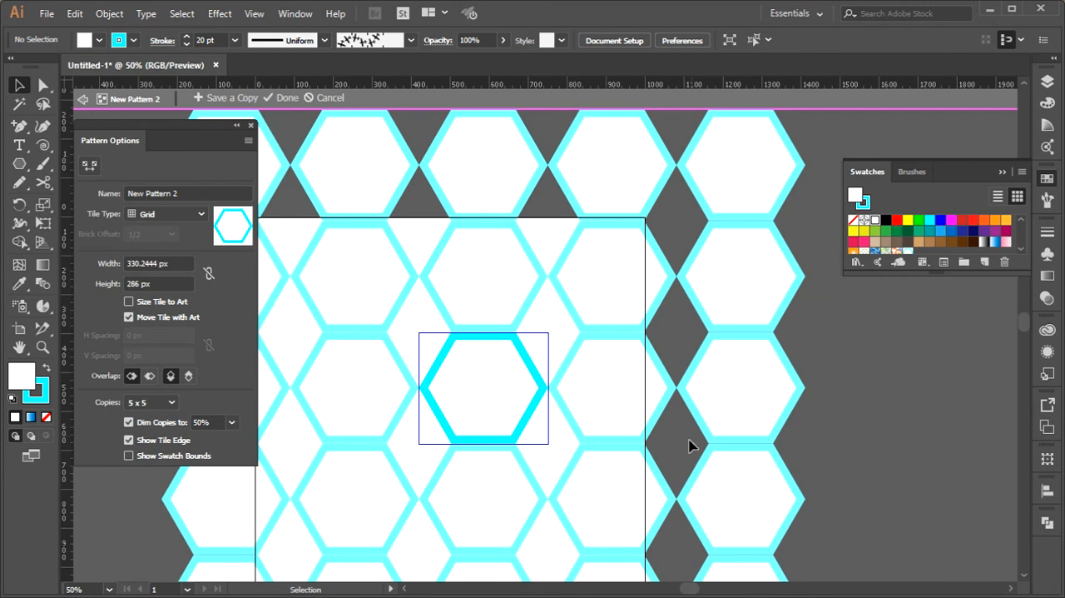
Set the hexagon pattern's tile type to Brick by Row with a 1/2 brick offset
click(157, 214)
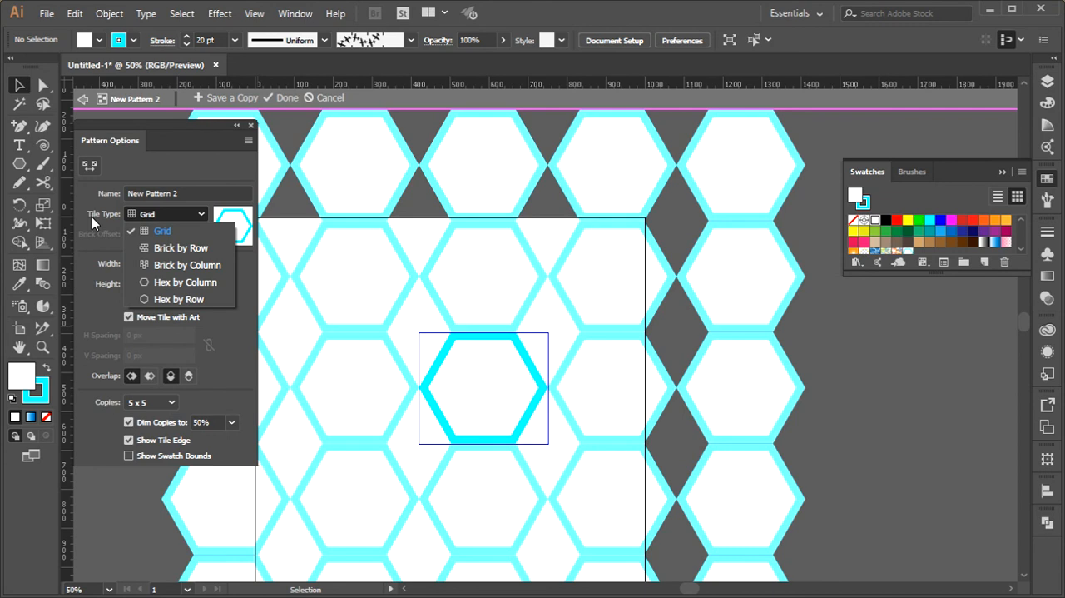
click(197, 248)
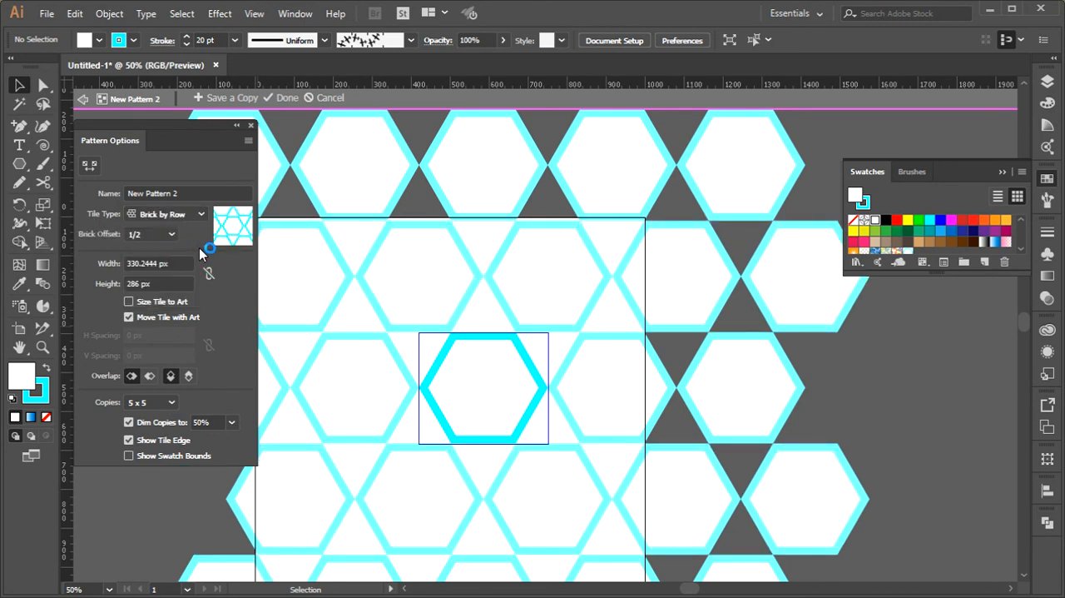
click(157, 236)
click(155, 239)
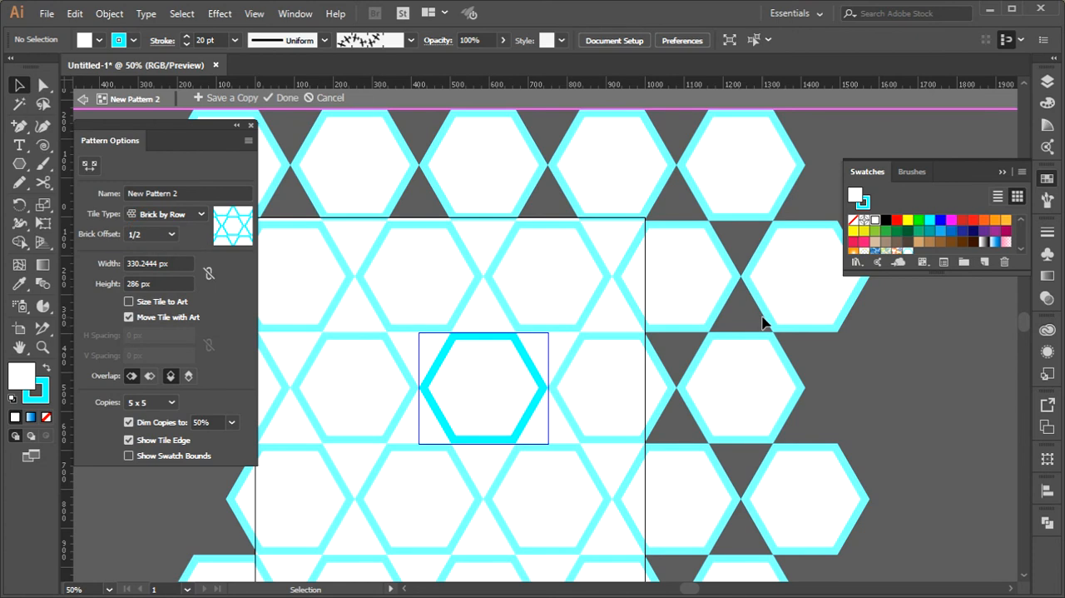
Try narrower and wider pattern tiles between 280 and 350 px, and set the tile width to 330 px
triple_click(156, 263)
text(290)
key(Return)
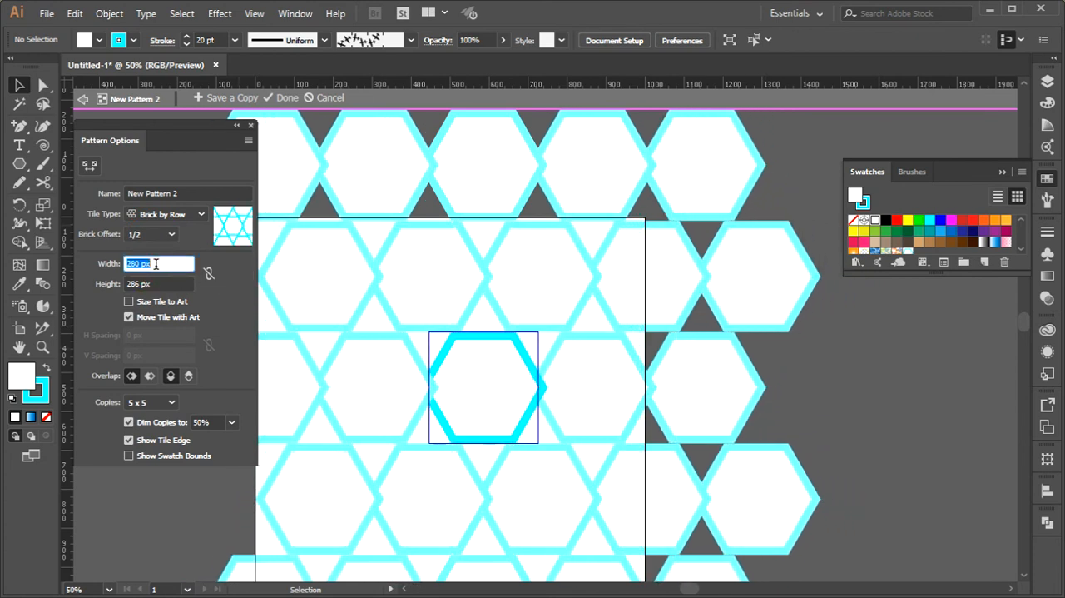
key(shift+Up)
key(shift+Up)
key(shift+Up)
key(shift+Up)
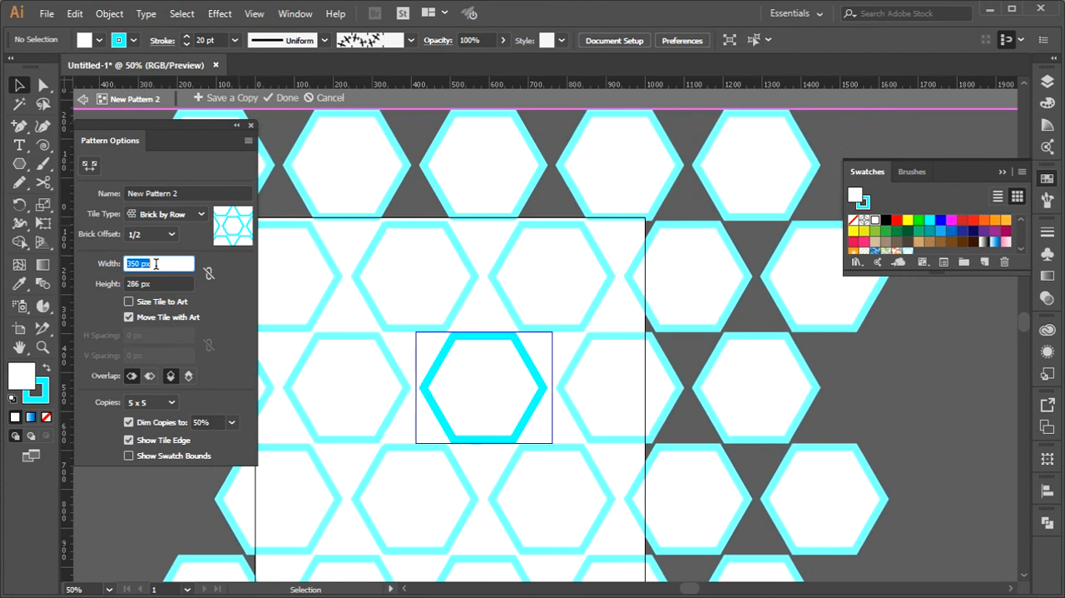
Try a tile height of 180 px and set the pattern tile's height to 270 px
click(159, 283)
key(shift+Down)
key(shift+Down)
key(shift+Down)
key(shift+Down)
key(shift+Down)
key(shift+Down)
key(shift+Up)
key(shift+Up)
key(shift+Up)
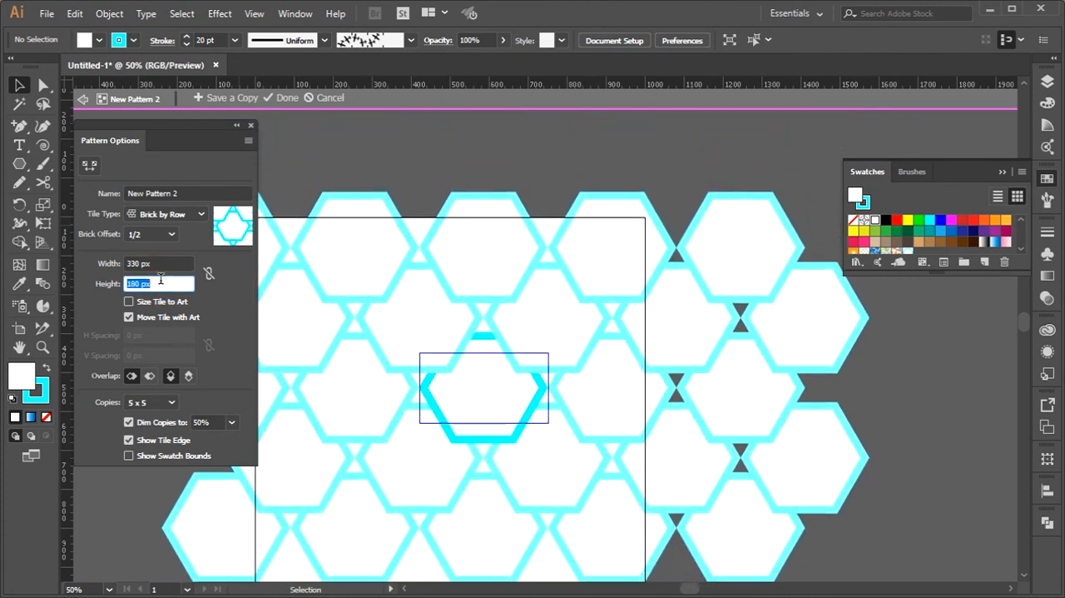
key(shift+Up)
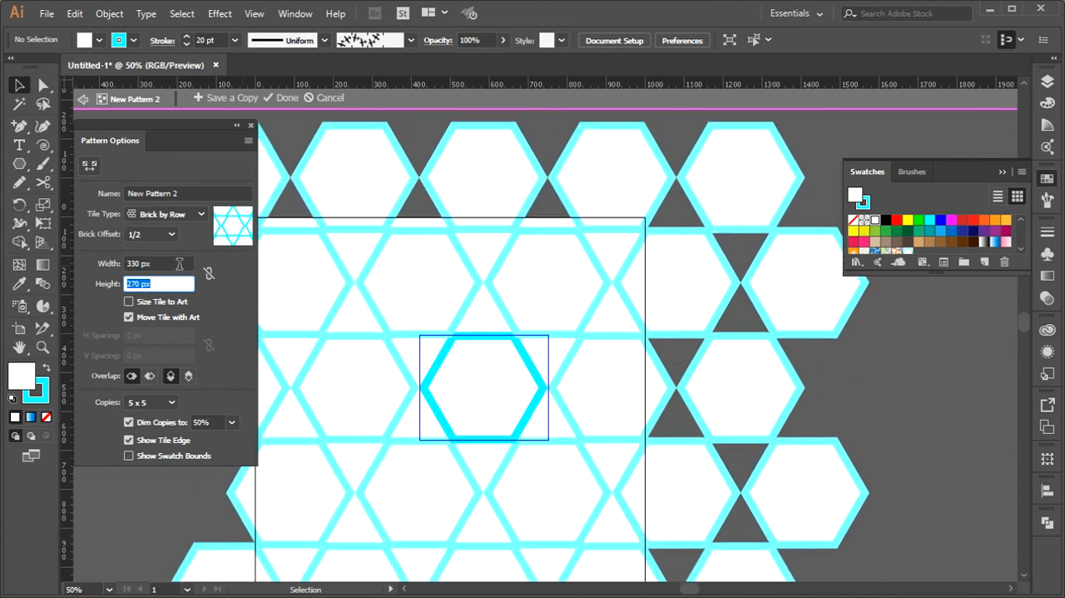
Set the hexagon pattern's tile type to Hex by Column
click(170, 214)
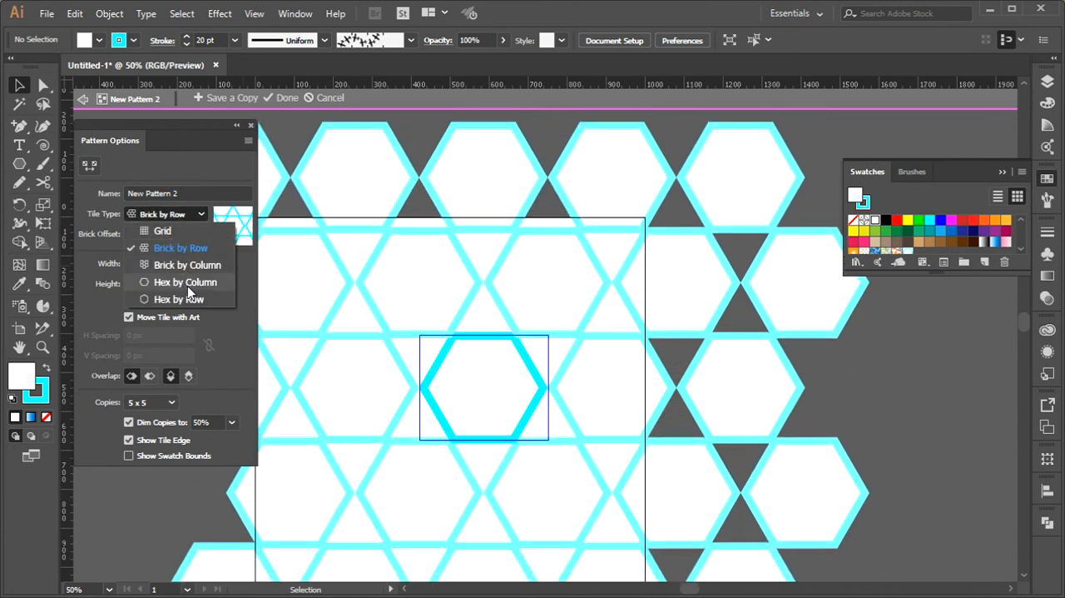
click(182, 279)
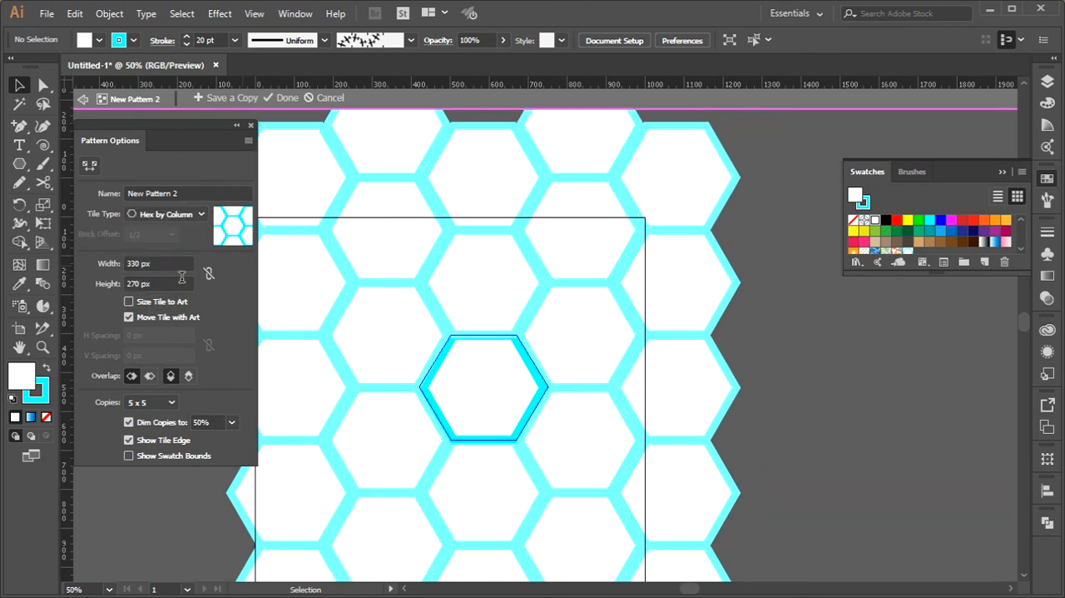
scroll(674, 260, up, 3)
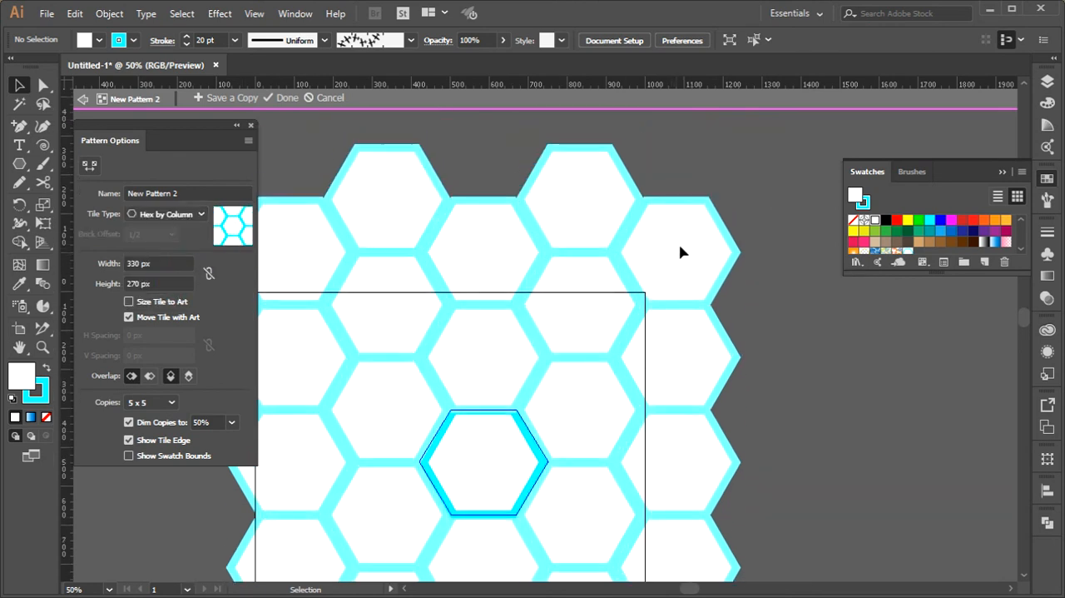
Try narrower pattern tiles down to 260 px and set the tile width to 300 px
click(161, 262)
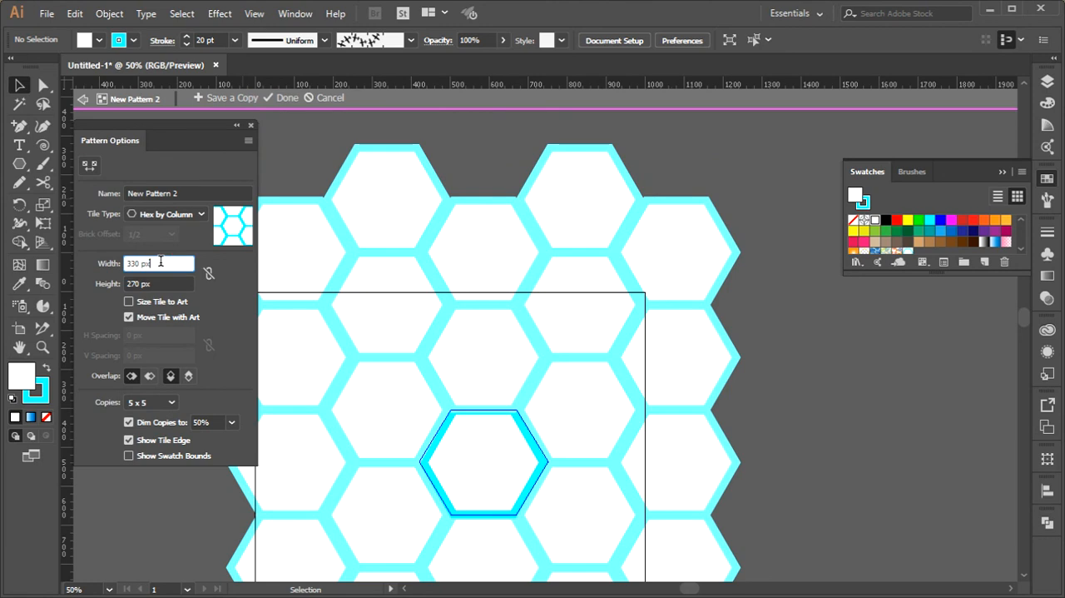
key(shift+Down)
key(shift+Down)
key(shift+Down)
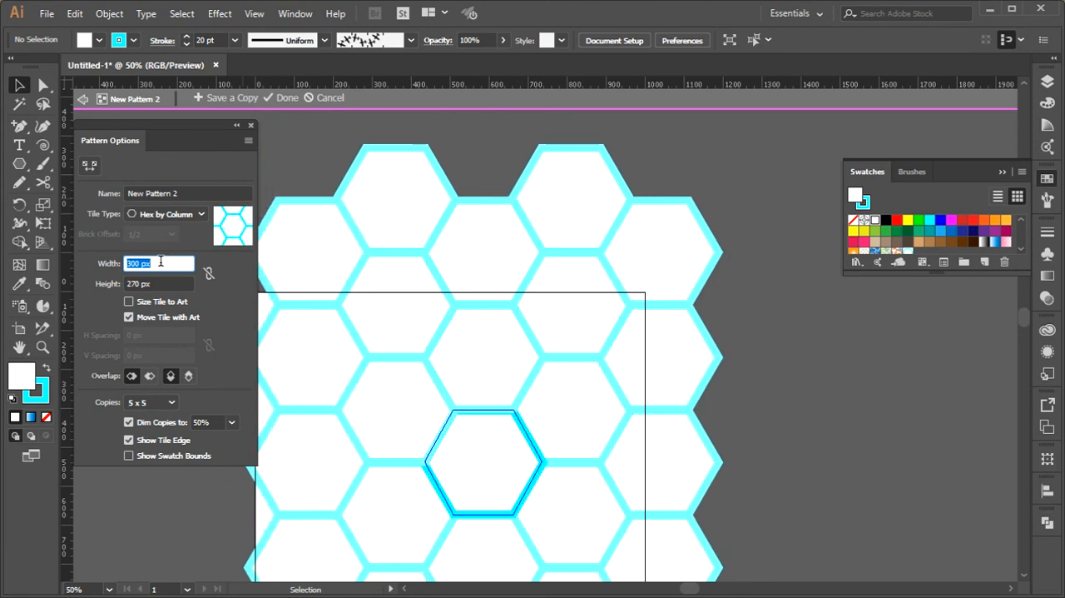
key(shift+Down)
key(shift+Down)
key(shift+Down)
key(shift+Down)
key(shift+Down)
key(shift+Down)
key(shift+Down)
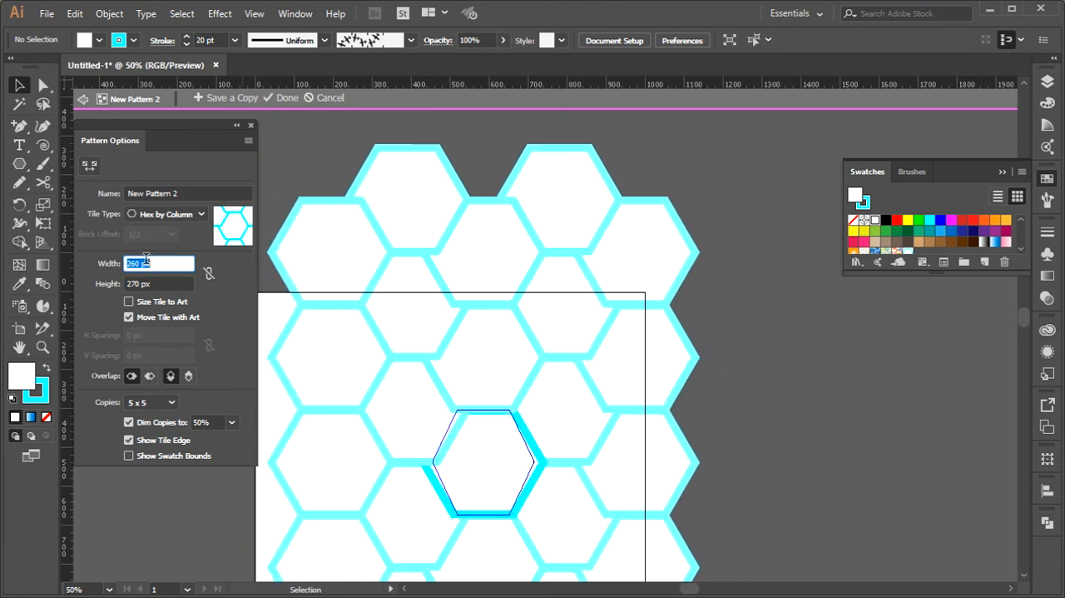
key(shift+Up)
key(shift+Up)
key(shift+Up)
key(shift+Up)
key(shift+Up)
key(shift+Up)
key(shift+Up)
key(shift+Up)
key(shift+Up)
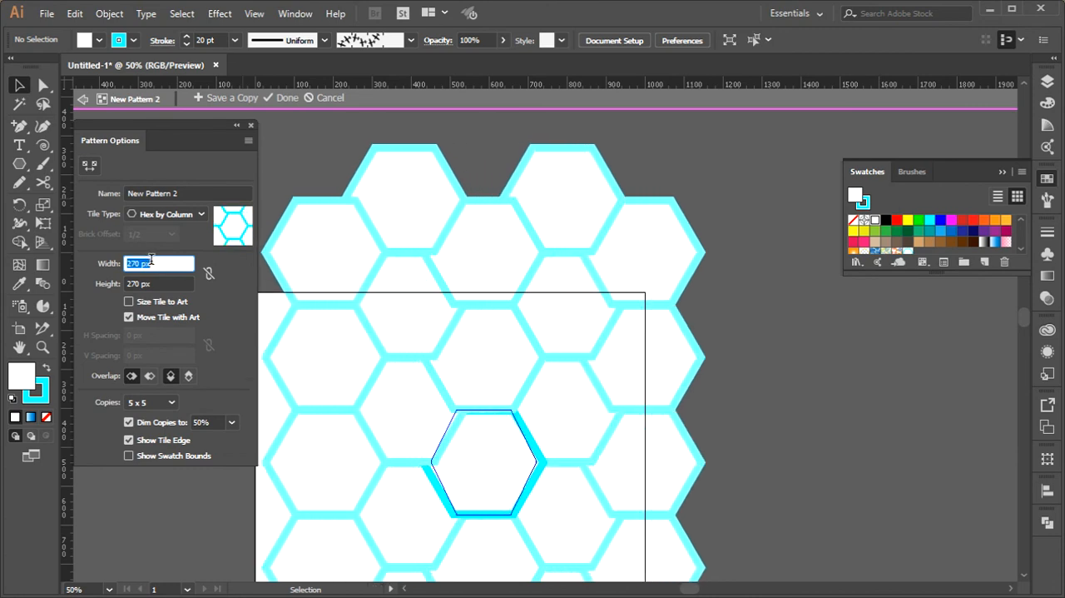
key(shift+Down)
key(shift+Down)
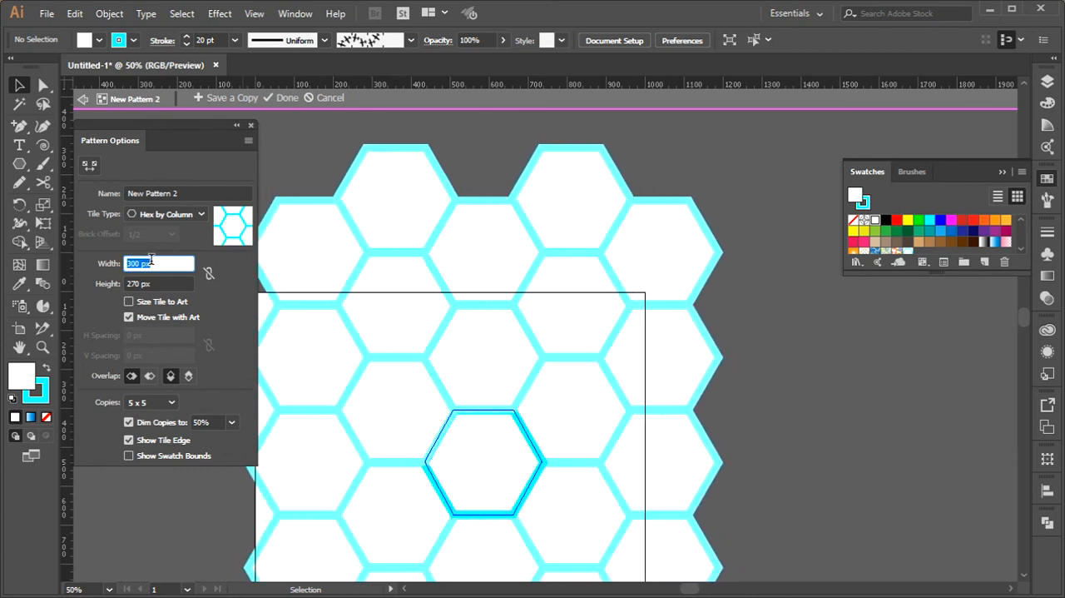
Try a tile height of 250 px and set the height back to 270 px
click(151, 283)
key(shift+Up)
key(shift+Up)
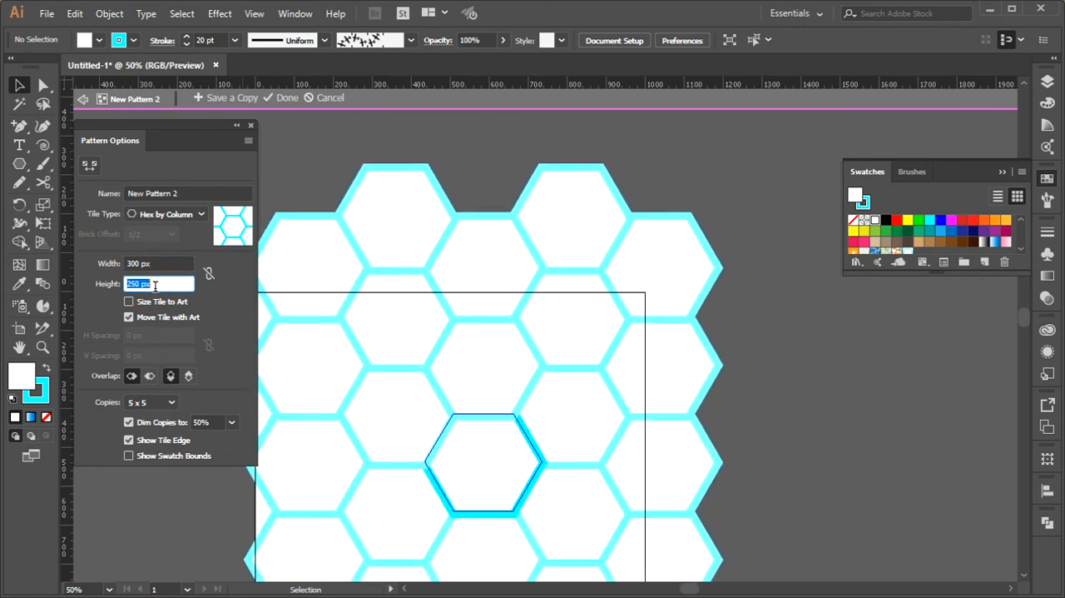
key(shift+Down)
key(shift+Down)
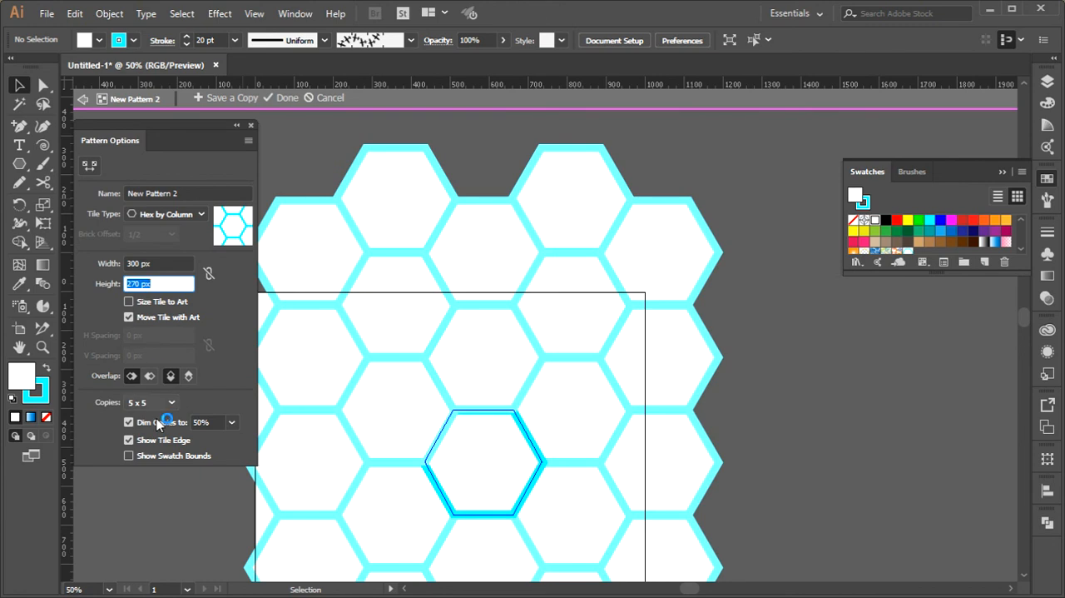
Try dimming the pattern copies to 90%, set the dimming to 60%, and finish editing the pattern
click(212, 420)
key(Return)
text(90)
key(Return)
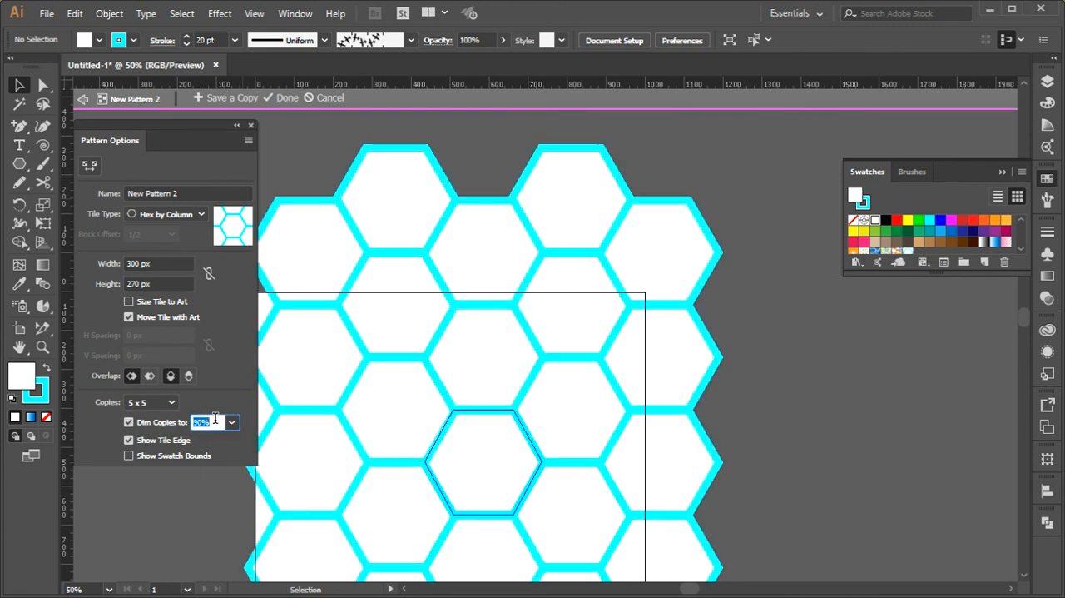
text(60)
key(Return)
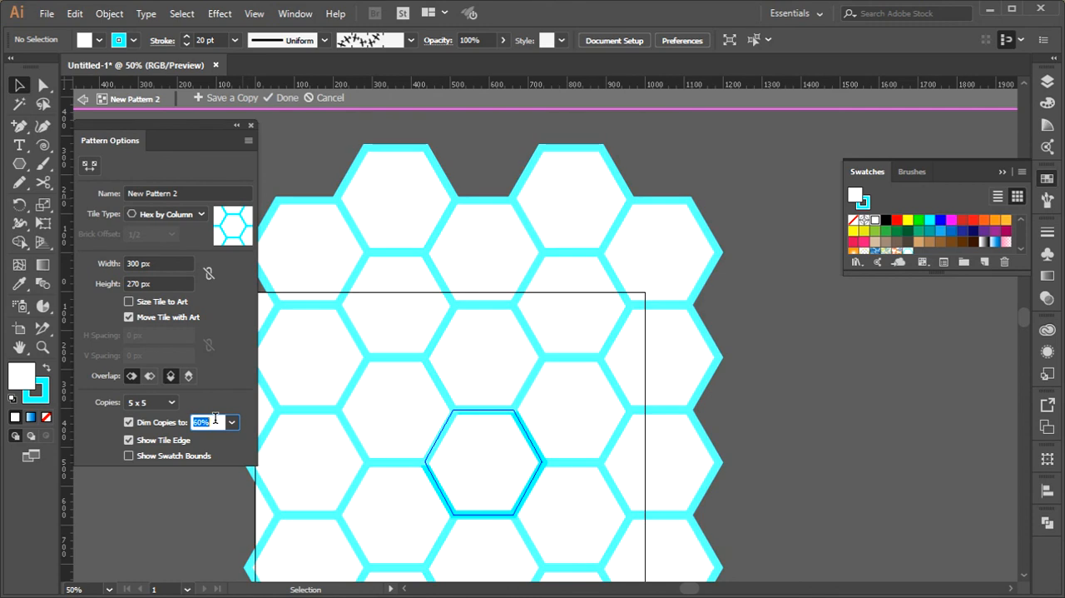
click(286, 99)
Draw a large polygon beside the artboard and fill it with the new hexagon pattern swatch
scroll(447, 350, down, 2)
drag(346, 345, 584, 265)
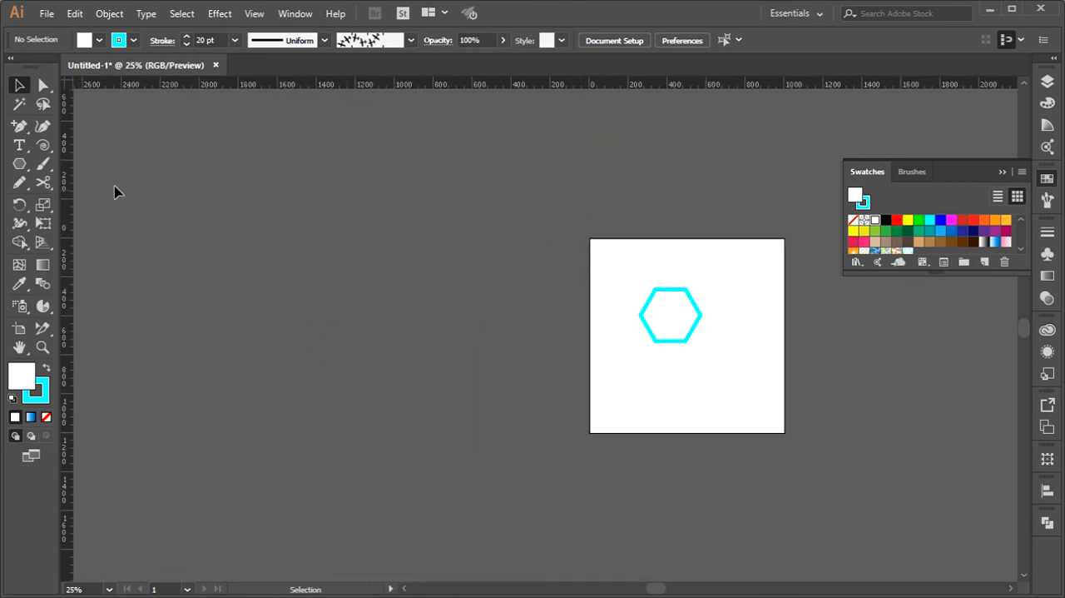
click(19, 164)
drag(84, 141, 349, 456)
click(99, 40)
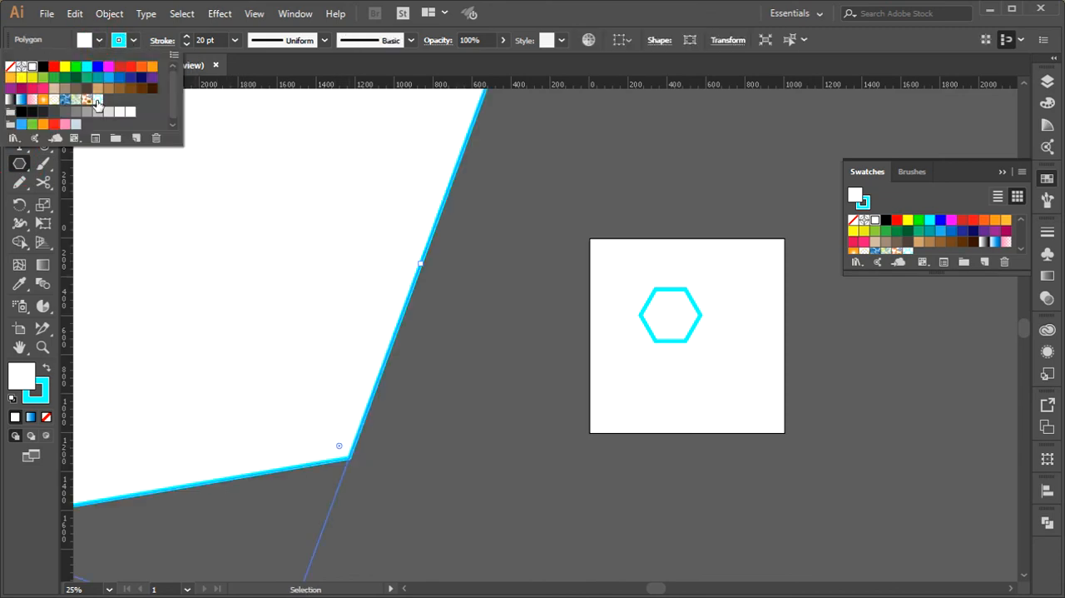
click(94, 101)
click(523, 305)
scroll(489, 322, down, 2)
key(v)
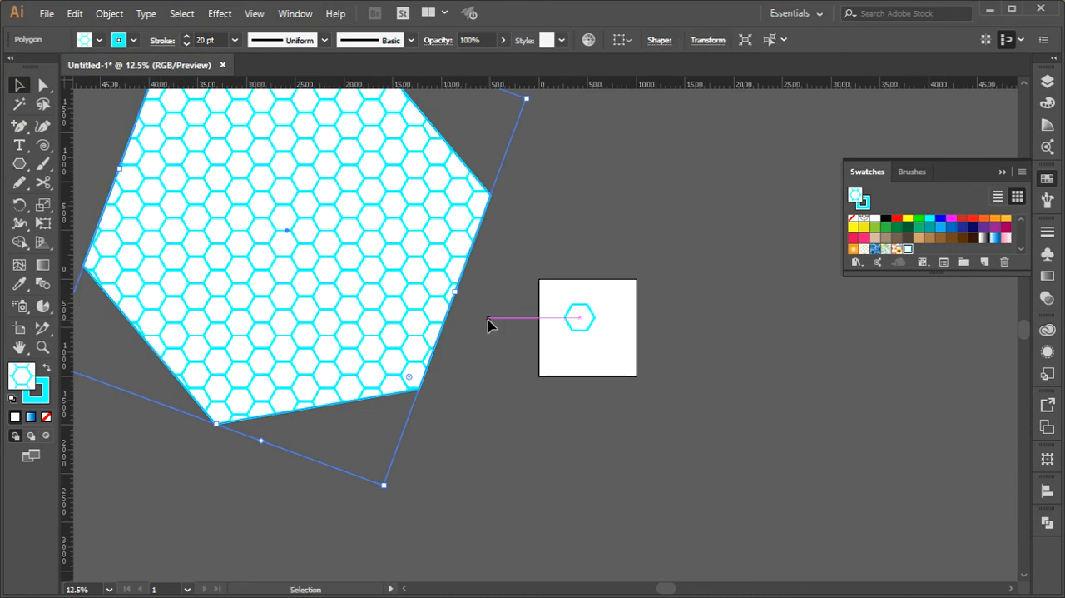
Inspect the pattern-filled polygon and delete it
click(489, 322)
drag(301, 268, 326, 355)
drag(374, 399, 342, 375)
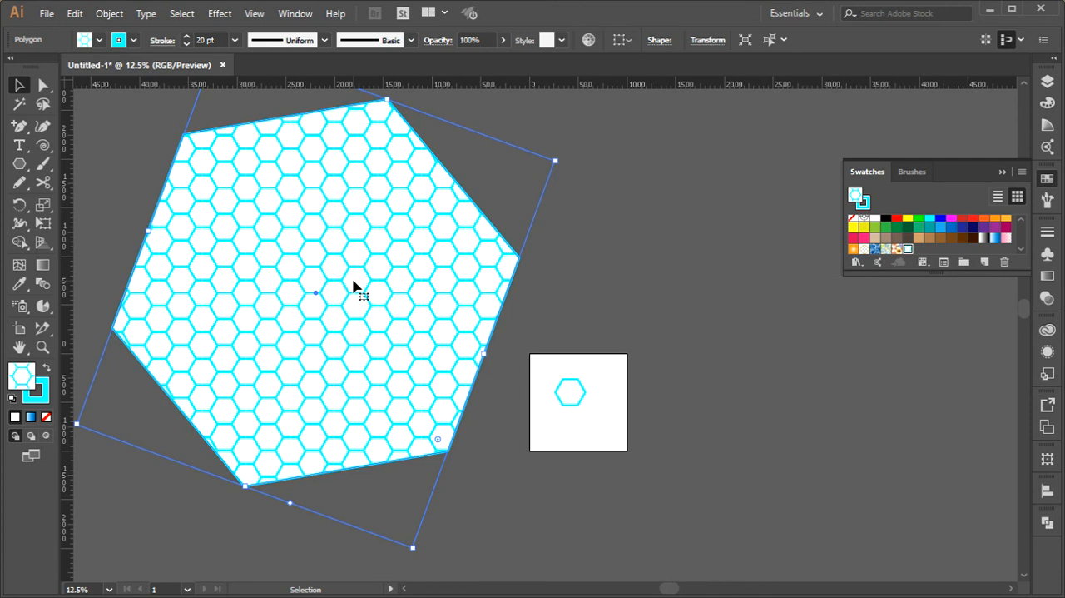
key(Delete)
scroll(613, 431, up, 1)
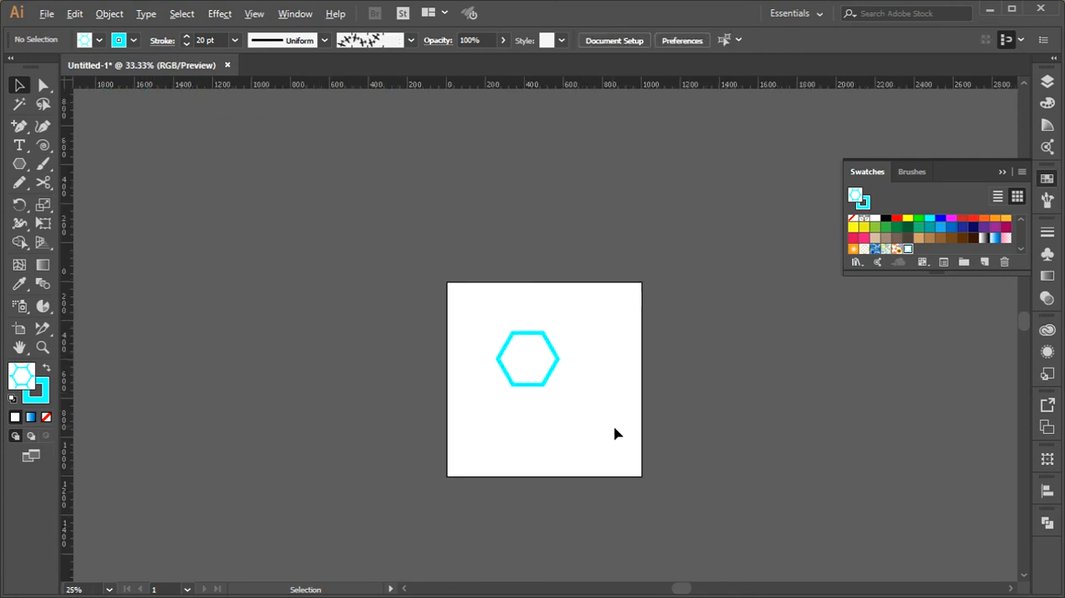
Make another new pattern from the cyan-outlined hexagon on the artboard
scroll(614, 432, up, 1)
drag(463, 385, 318, 263)
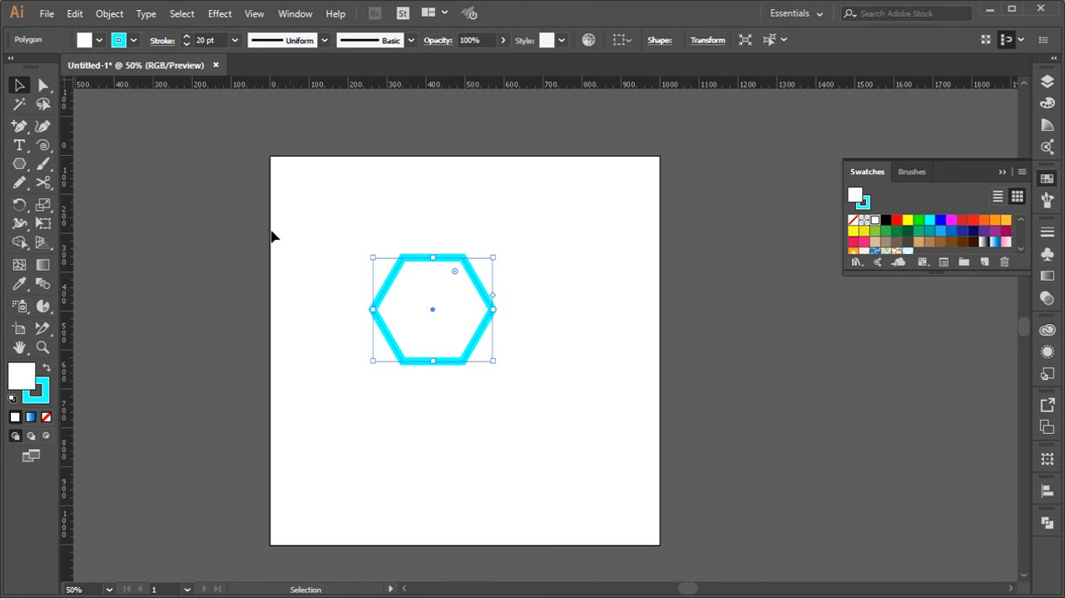
click(116, 14)
click(202, 388)
click(341, 385)
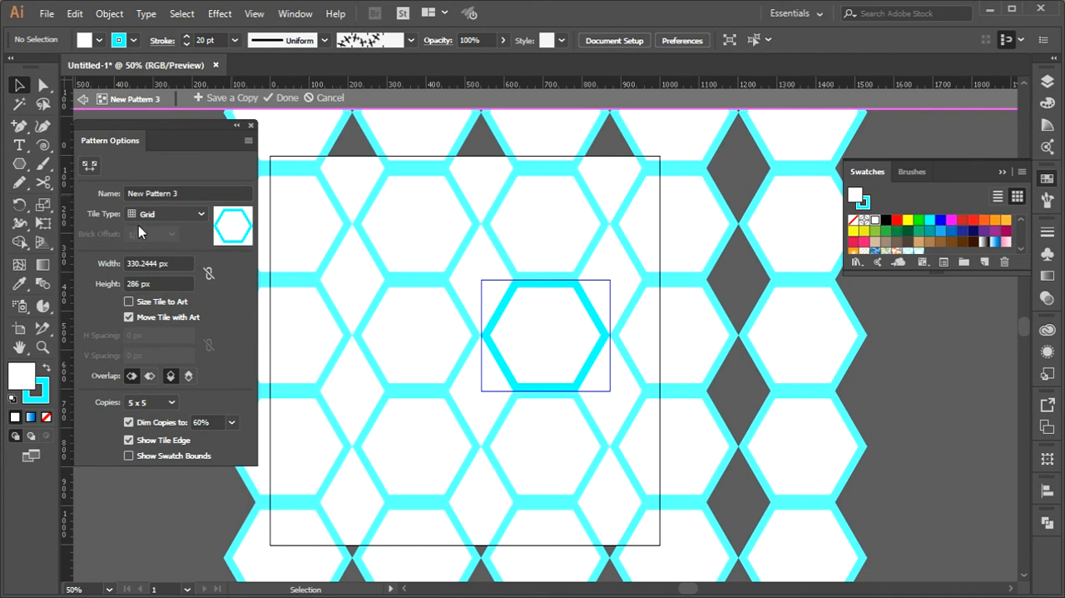
Review the tile types, keep Grid, and set the pattern overlap to Right in Front and Bottom in Front
click(157, 215)
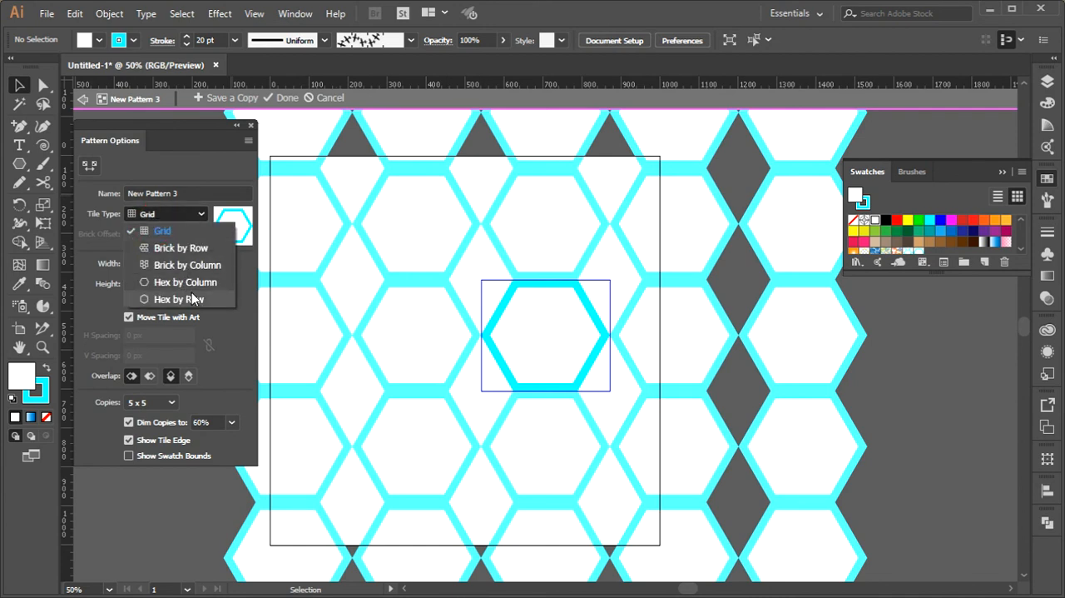
click(211, 351)
click(150, 378)
click(189, 378)
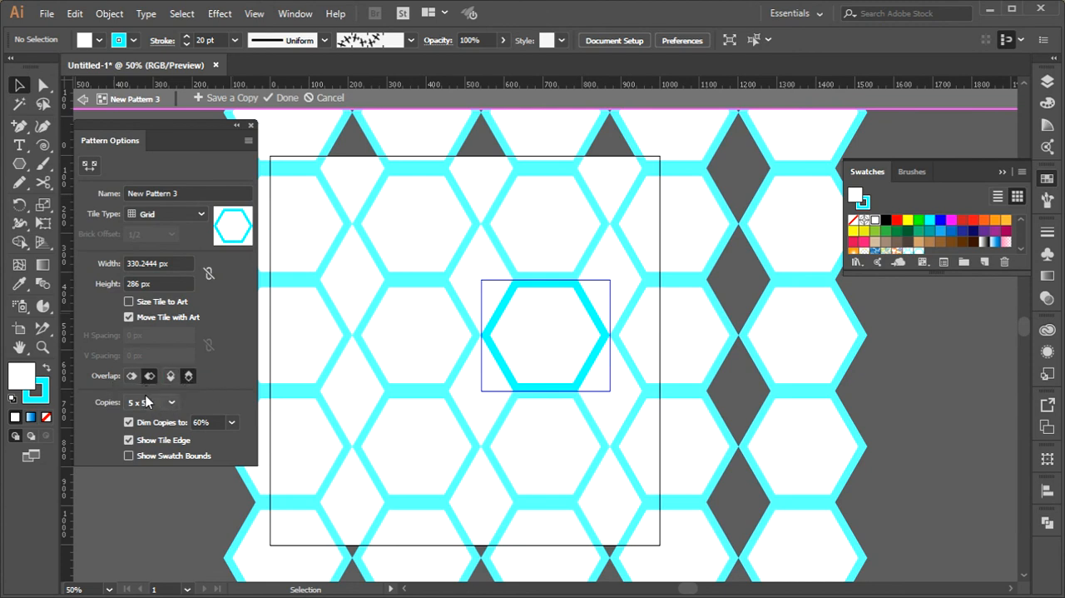
Cancel the new pattern and leave pattern editing without saving it
click(166, 193)
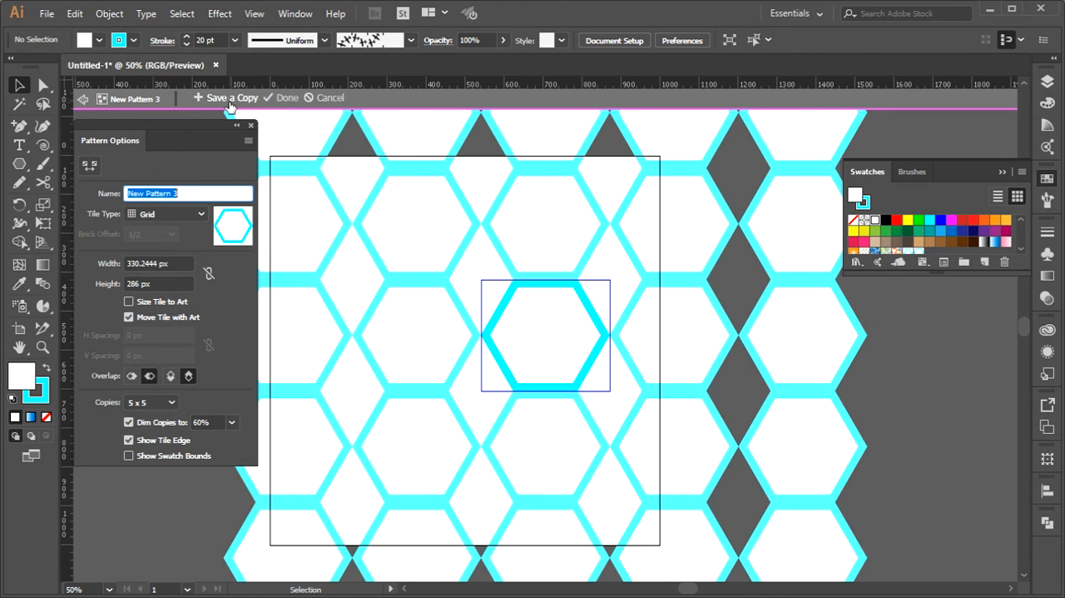
click(17, 86)
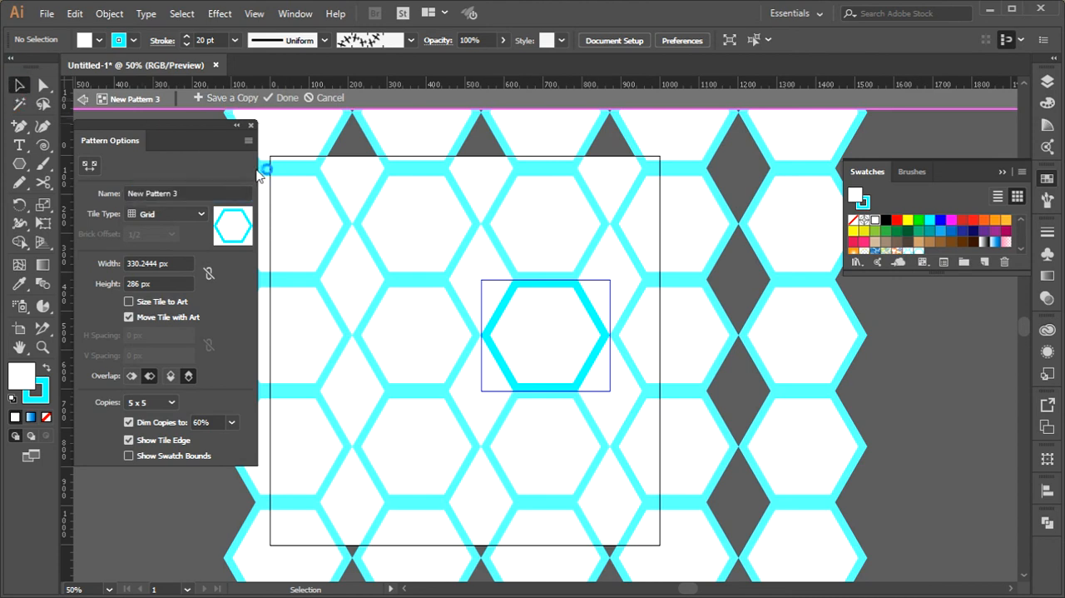
click(329, 98)
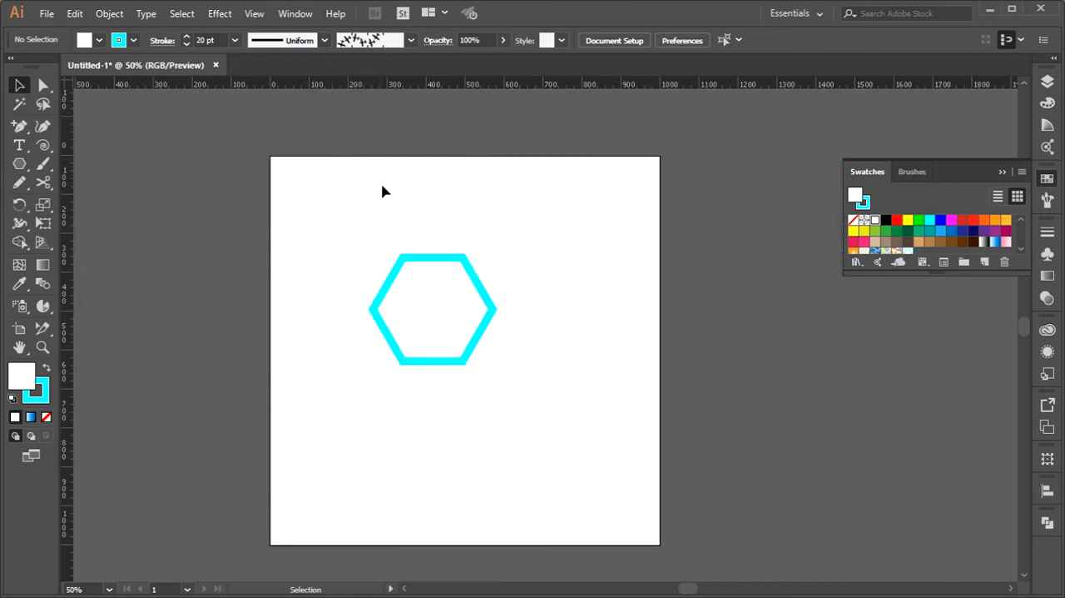